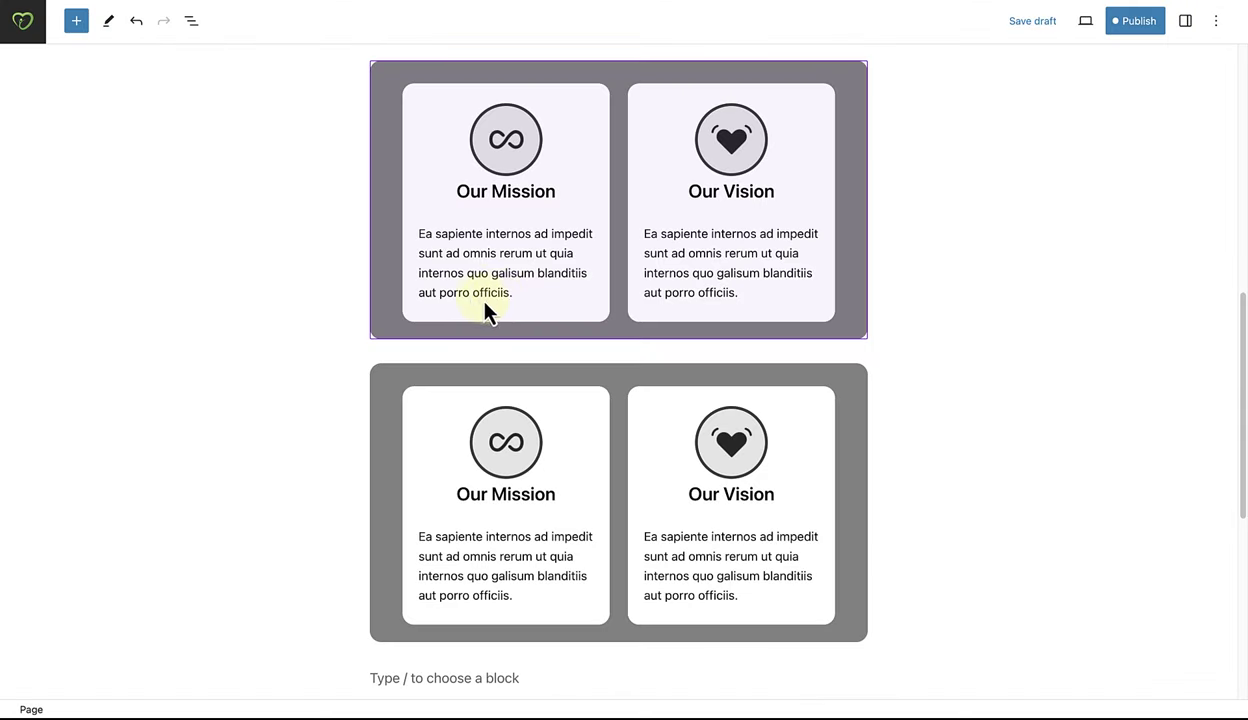
# - Replace the upper Our Mission paragraph with 'Editing the pattern will update it anywhere it is used.'
pyautogui.click(499, 279)
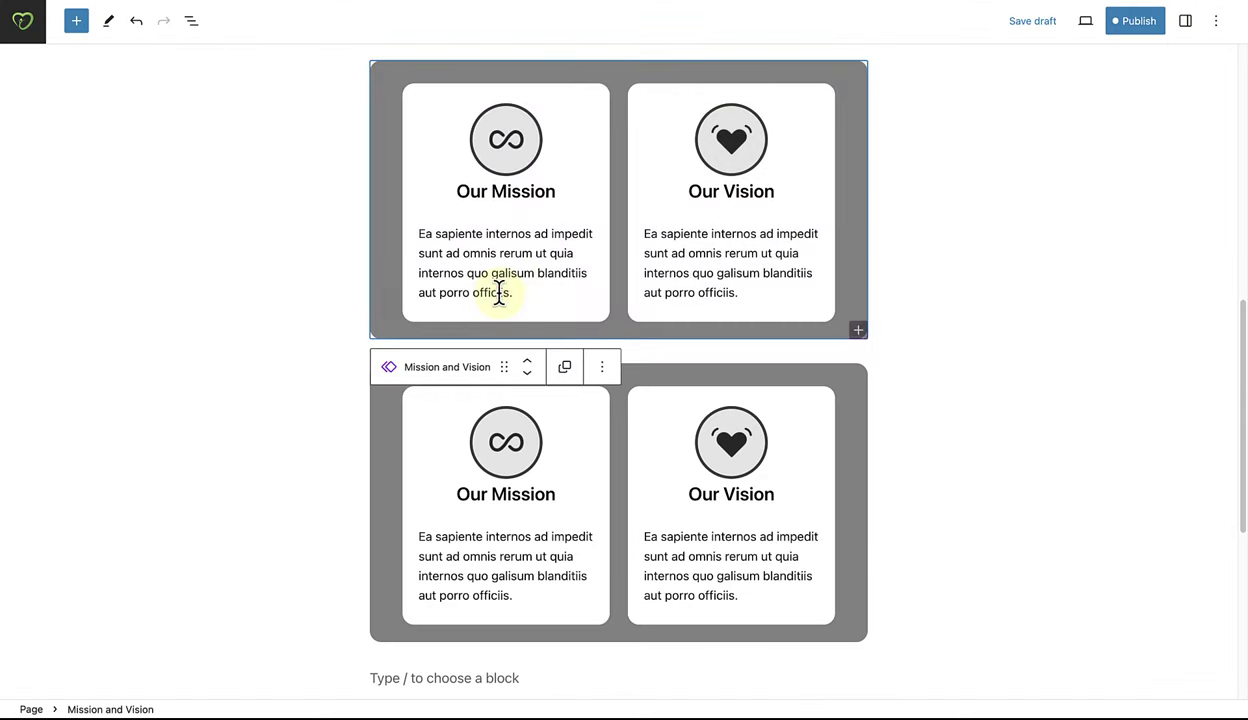
pyautogui.moveTo(517, 293); pyautogui.dragTo(414, 242)
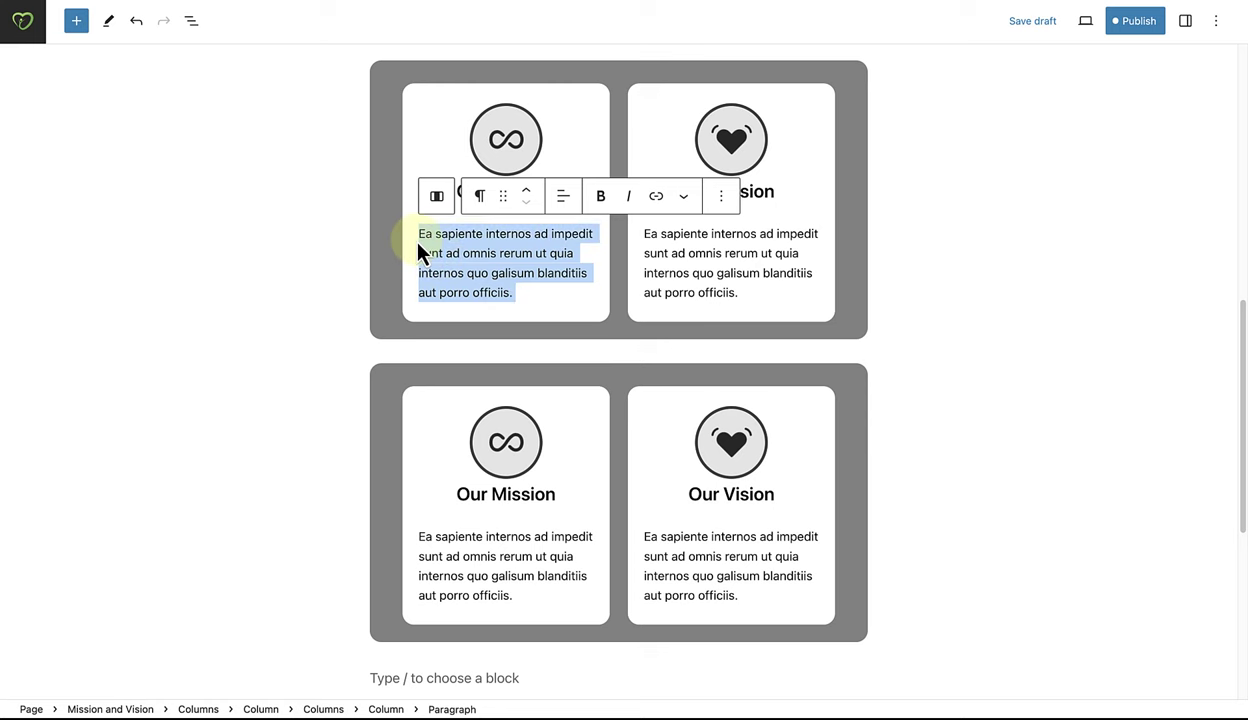
pyautogui.scroll(1, 414, 242)
pyautogui.write('Editing the pattern will update it anywhere it is used.')
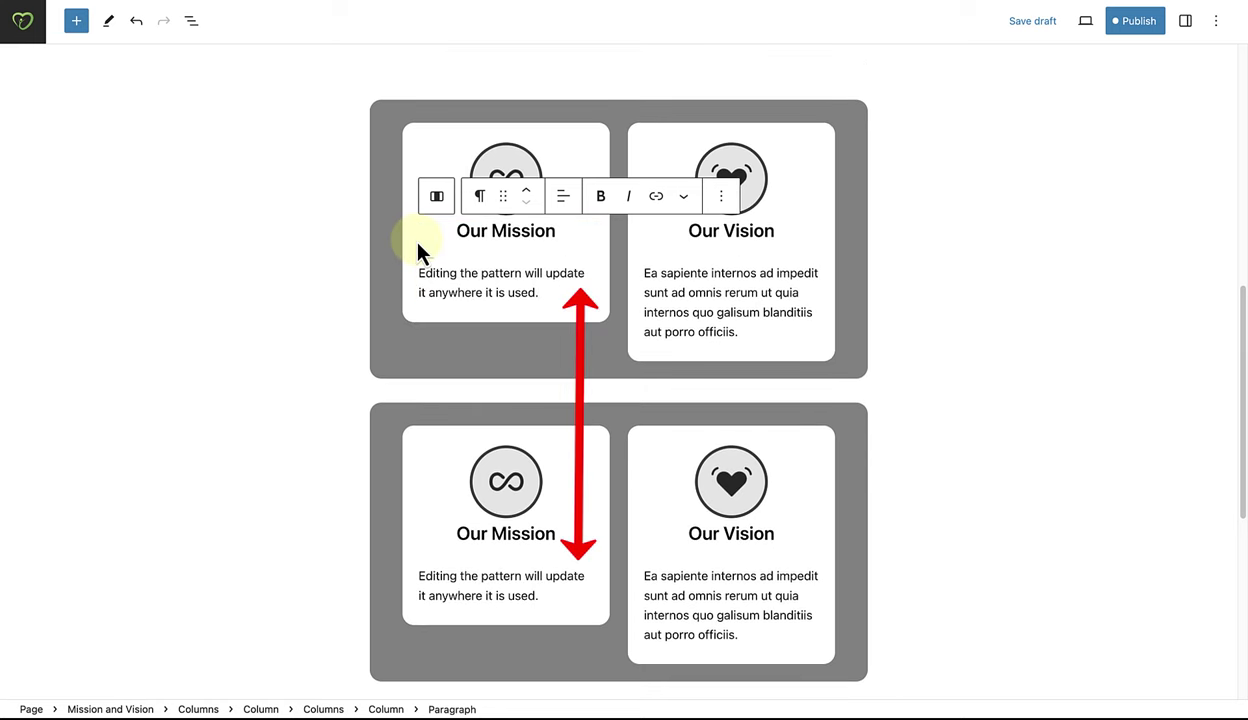
pyautogui.click(392, 122)
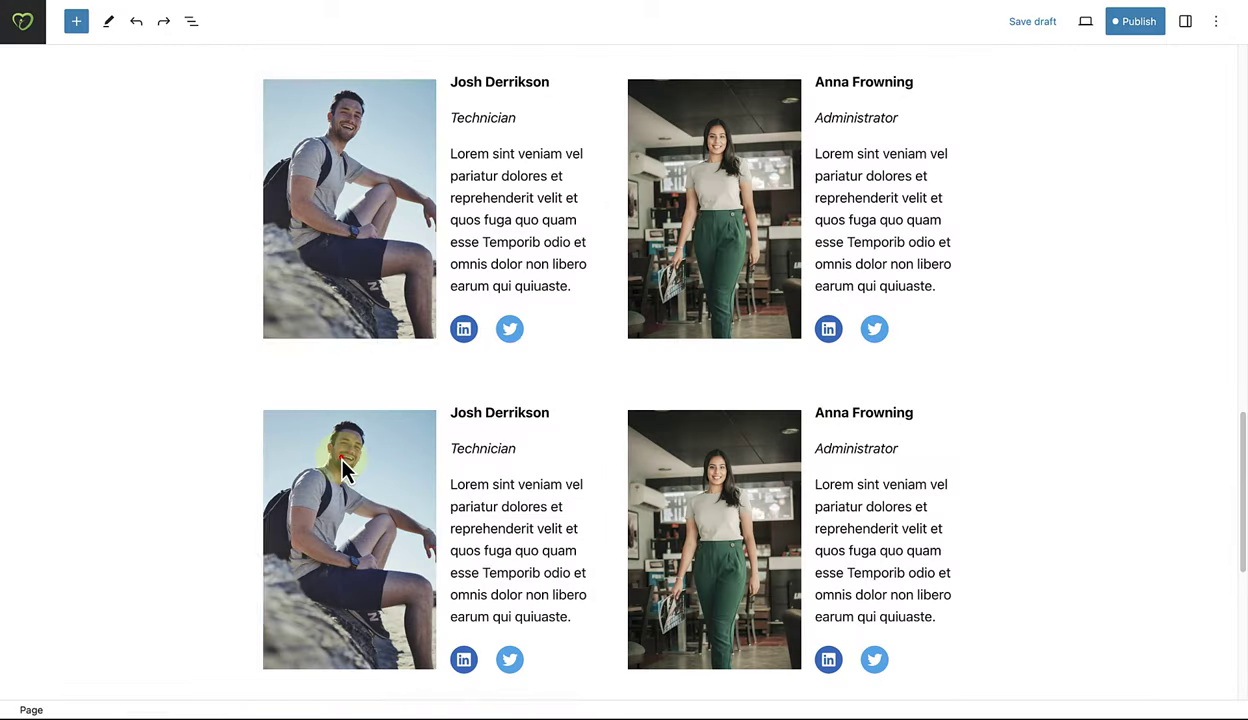
# - Replace the lower Media & Text block's photo with the man-in-denim-jacket image from the Media Library
pyautogui.click(342, 462)
pyautogui.click(538, 361)
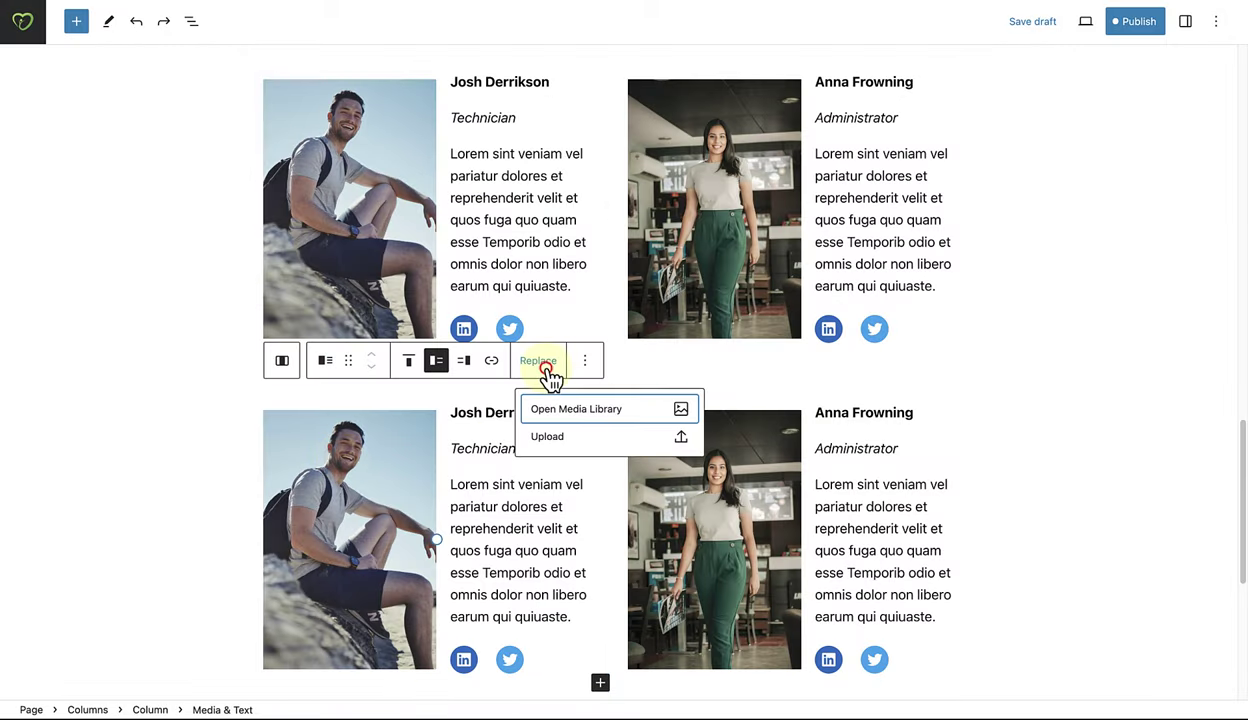
pyautogui.click(560, 410)
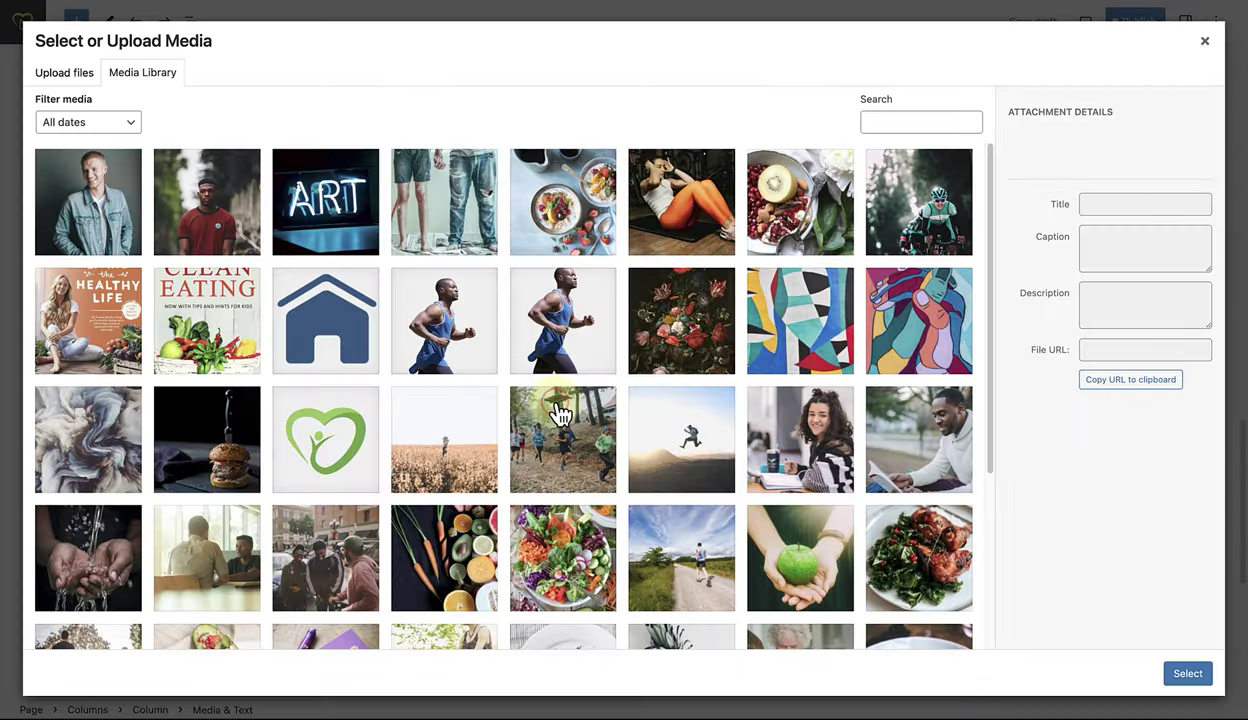
pyautogui.click(92, 205)
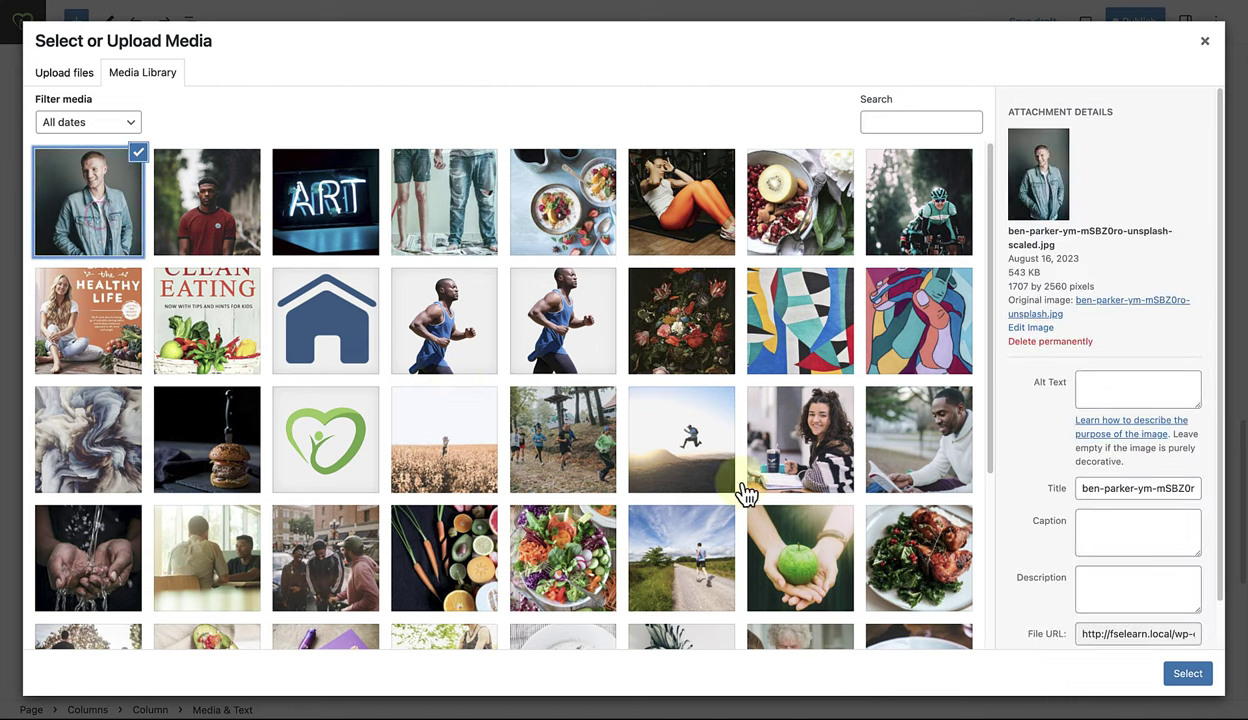
pyautogui.click(1186, 671)
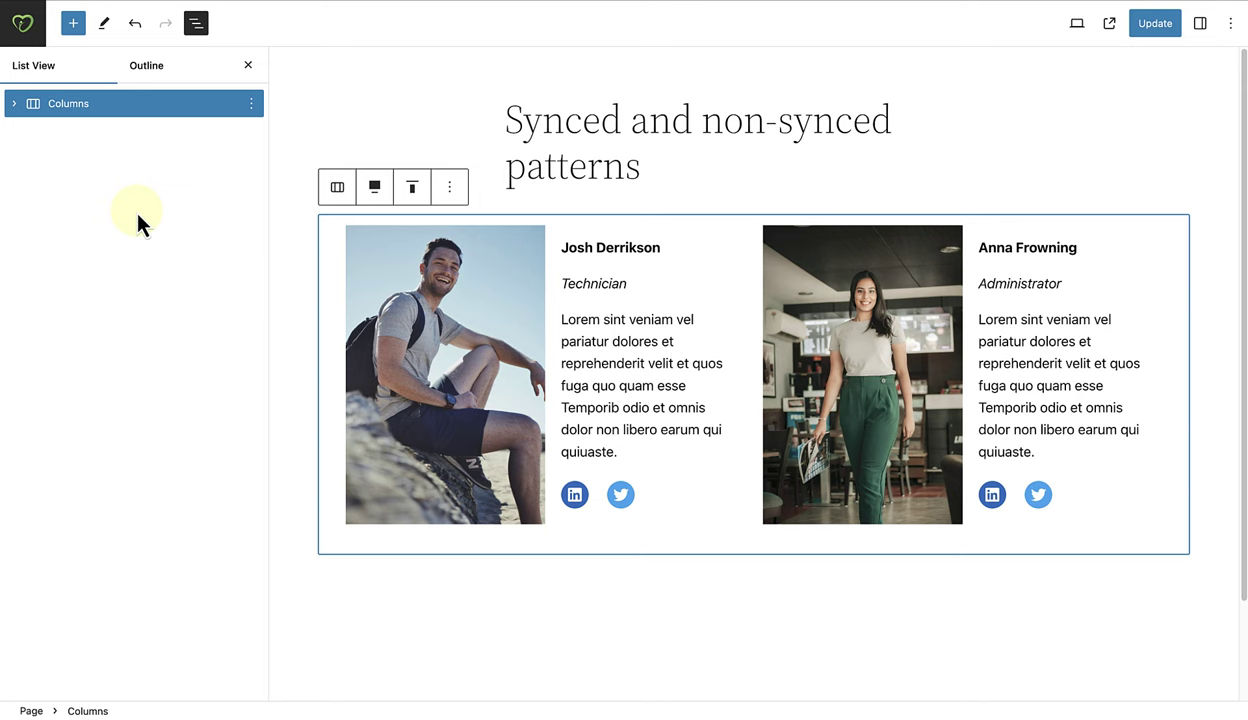
# - Open the options menu for the team-members Columns row in List View
pyautogui.click(251, 103)
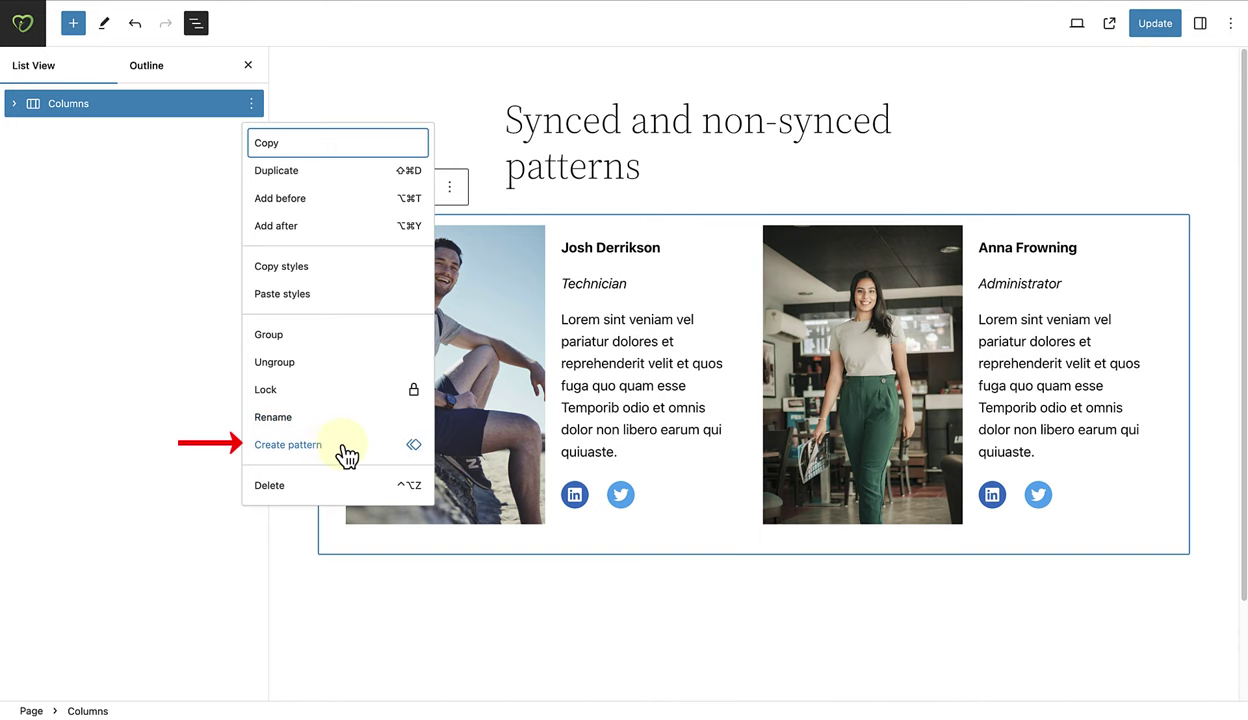
# - Save the Columns block as the synced pattern 'Meet the team' in the About category
pyautogui.click(343, 448)
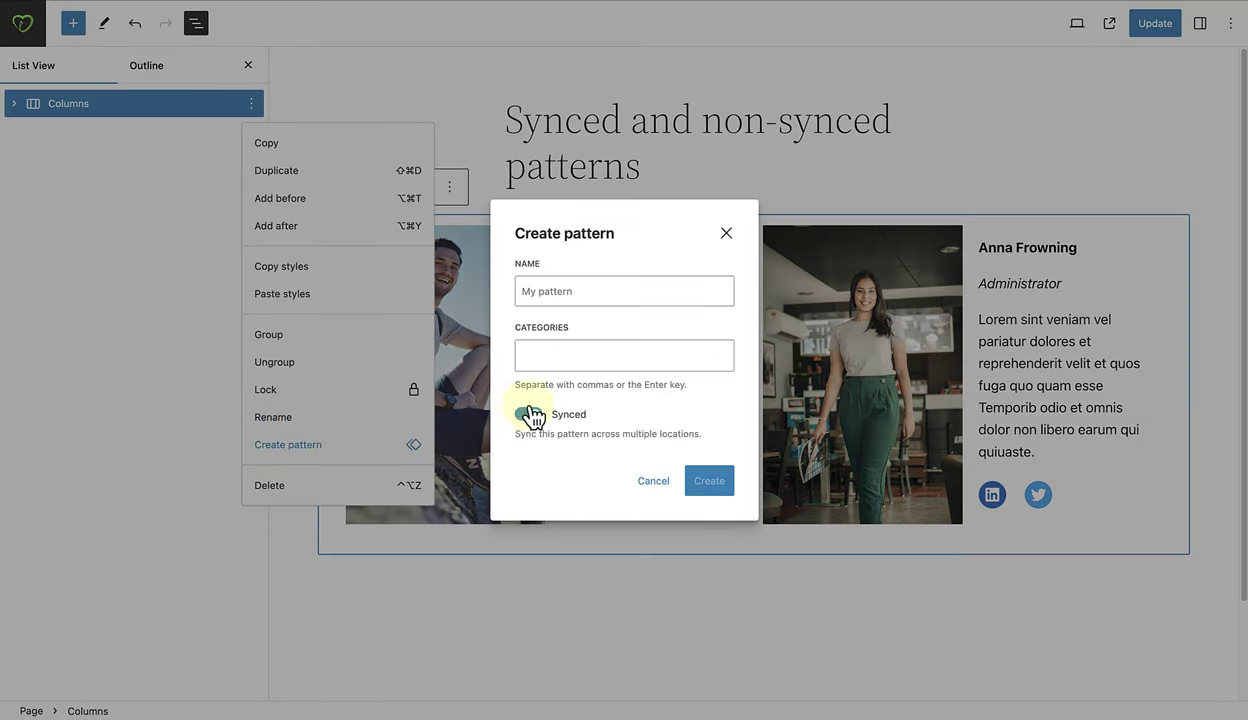
pyautogui.click(540, 290)
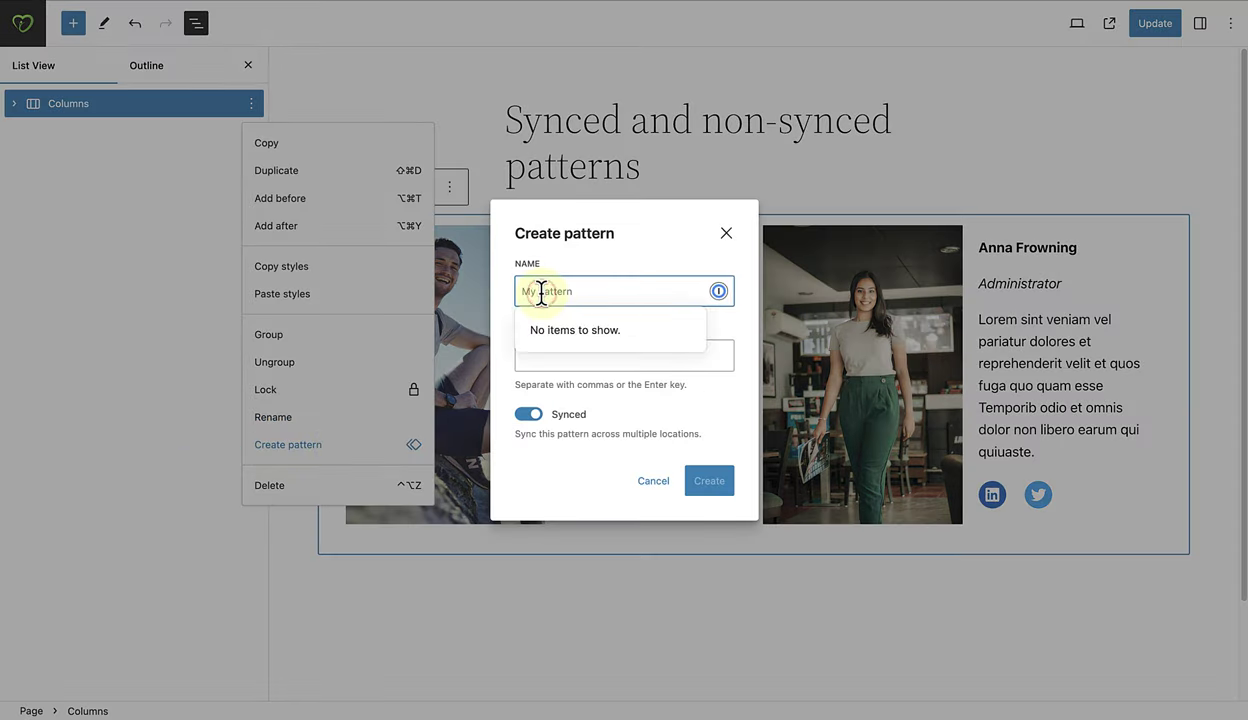
pyautogui.write('Meet the tea')
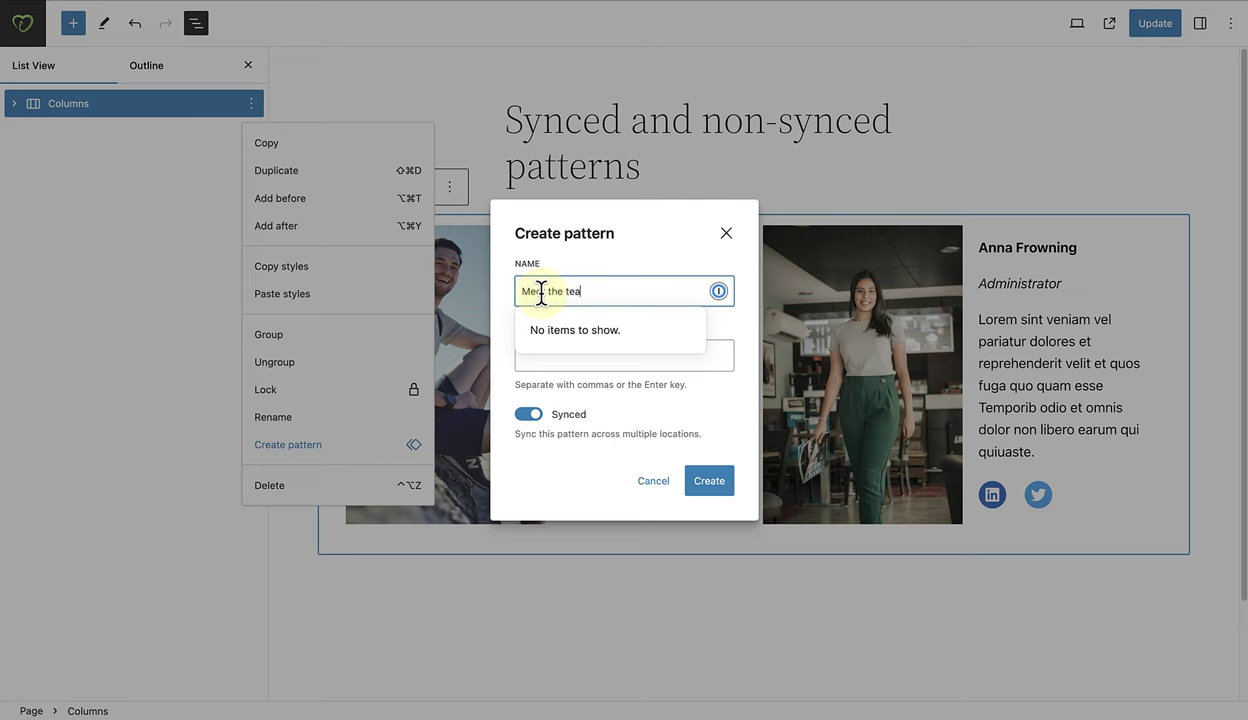
pyautogui.write('m')
pyautogui.click(541, 358)
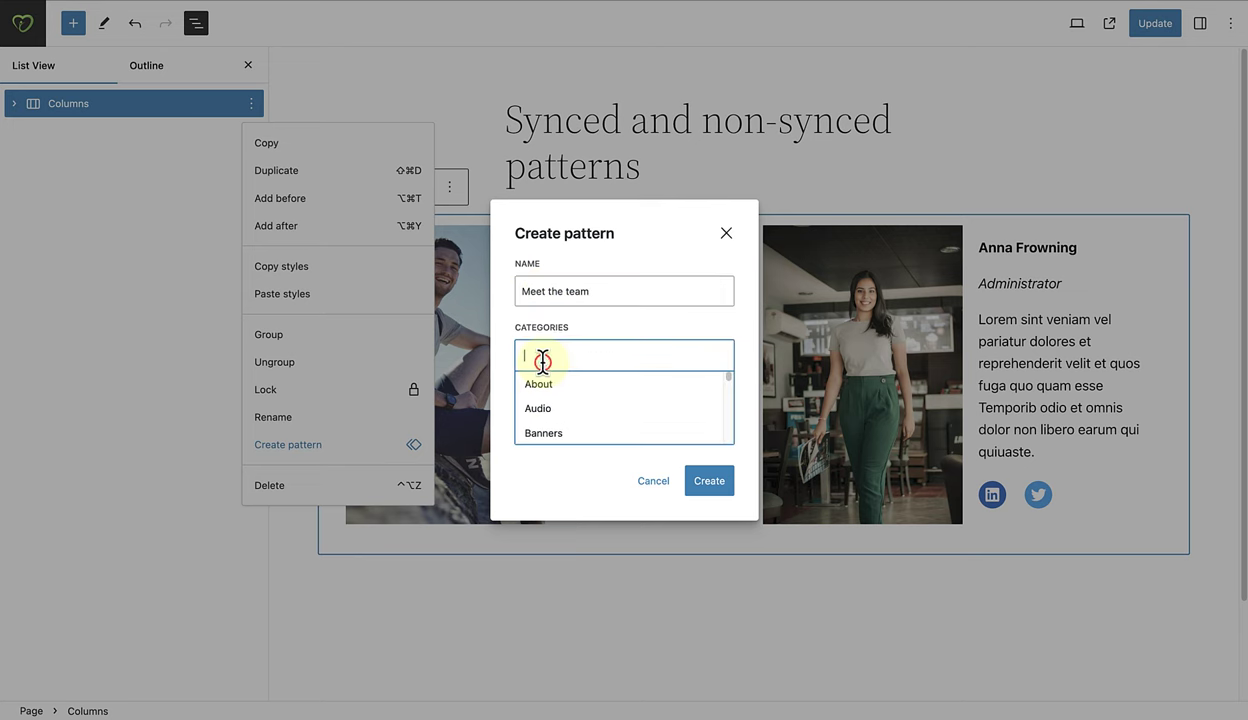
pyautogui.click(542, 385)
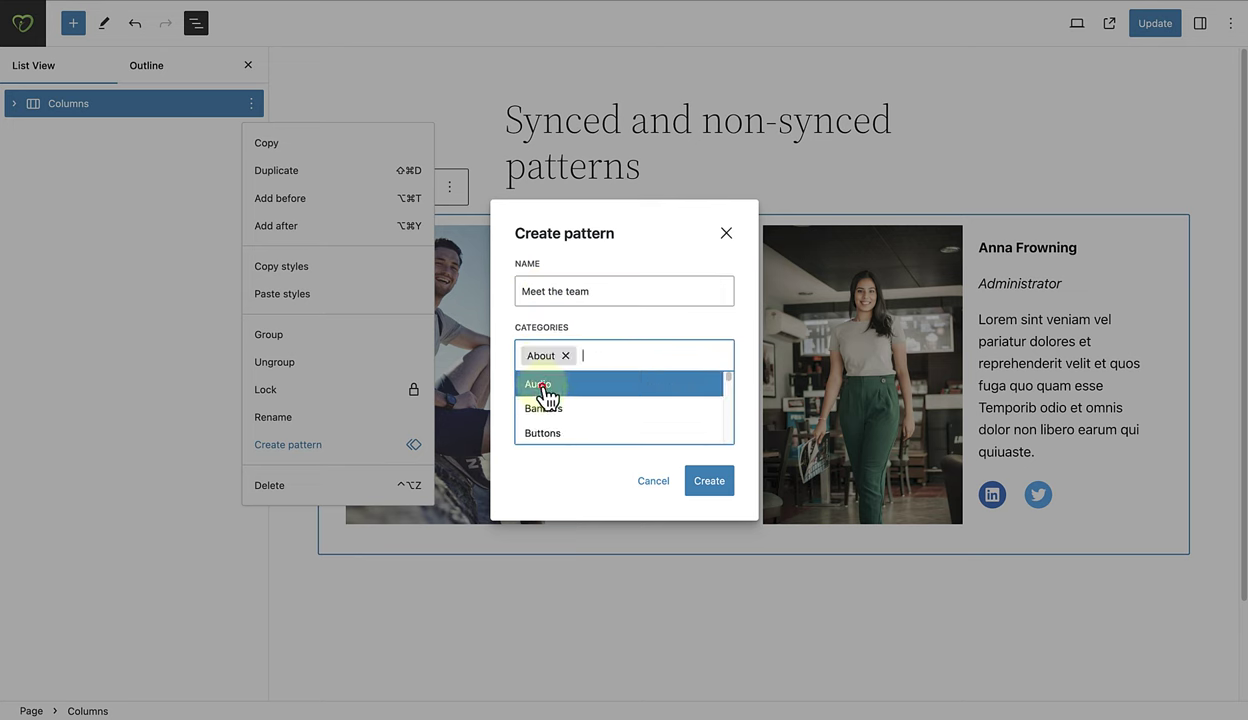
pyautogui.click(504, 378)
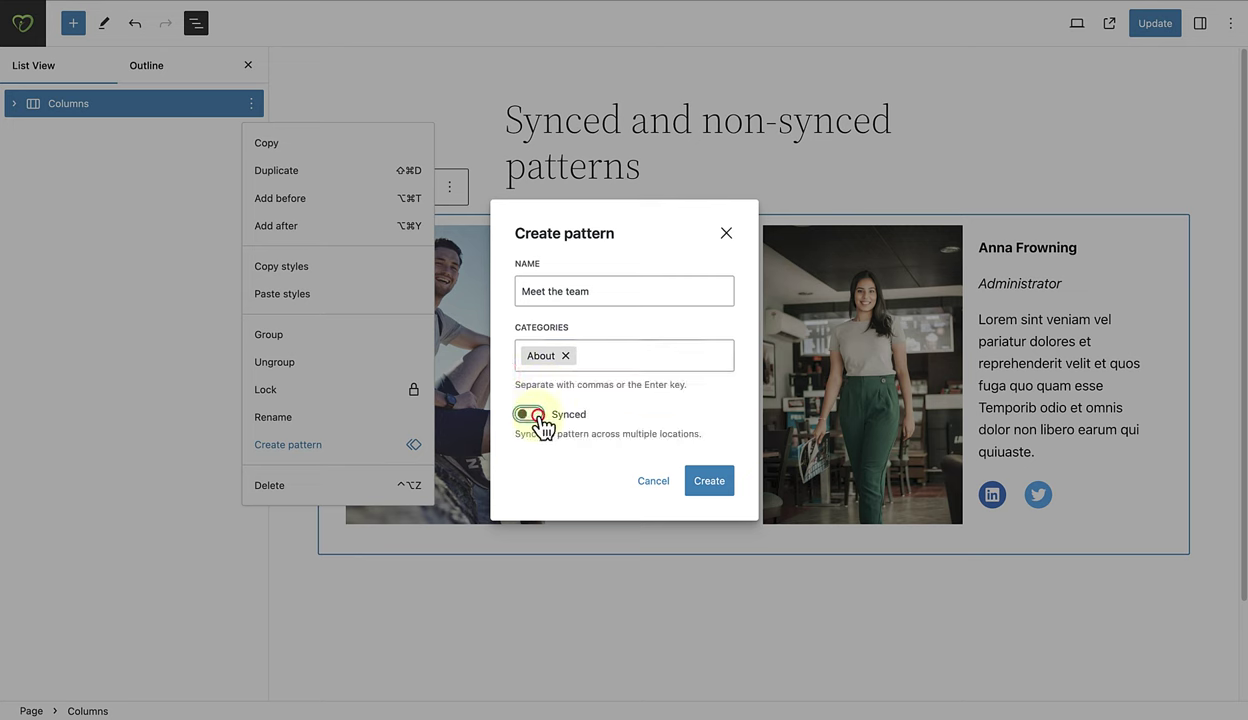
pyautogui.click(528, 413)
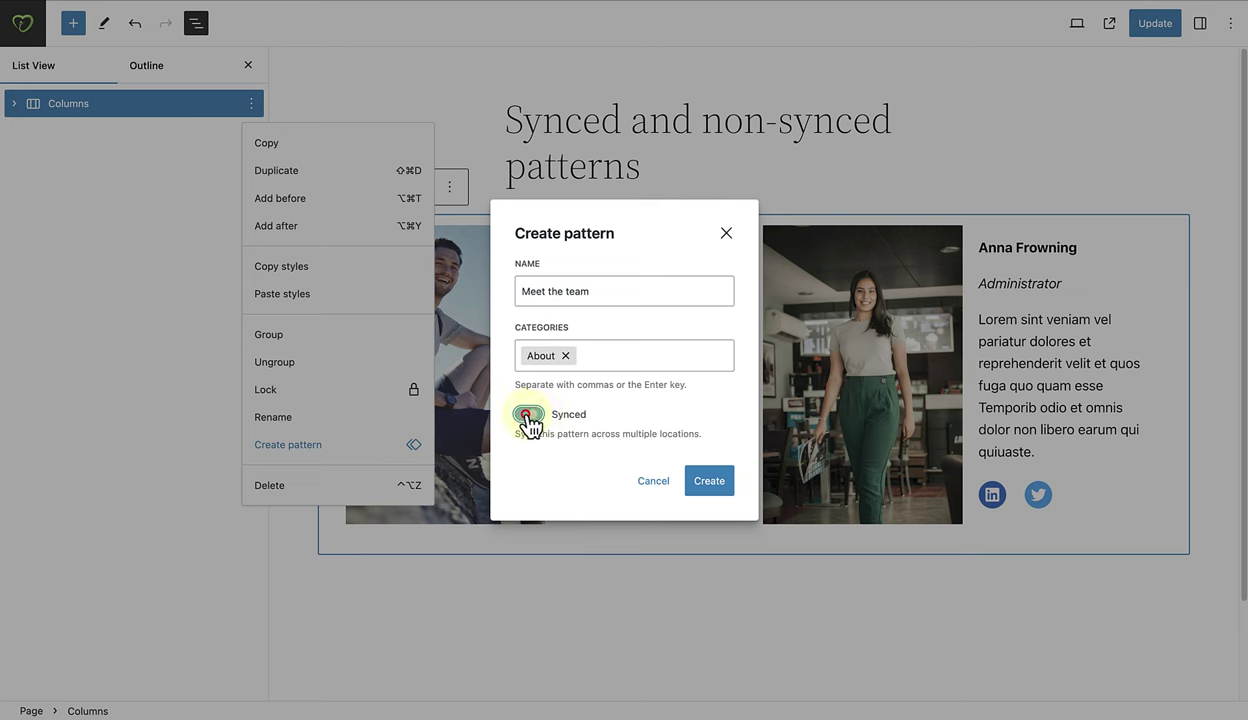
pyautogui.click(528, 414)
pyautogui.click(712, 485)
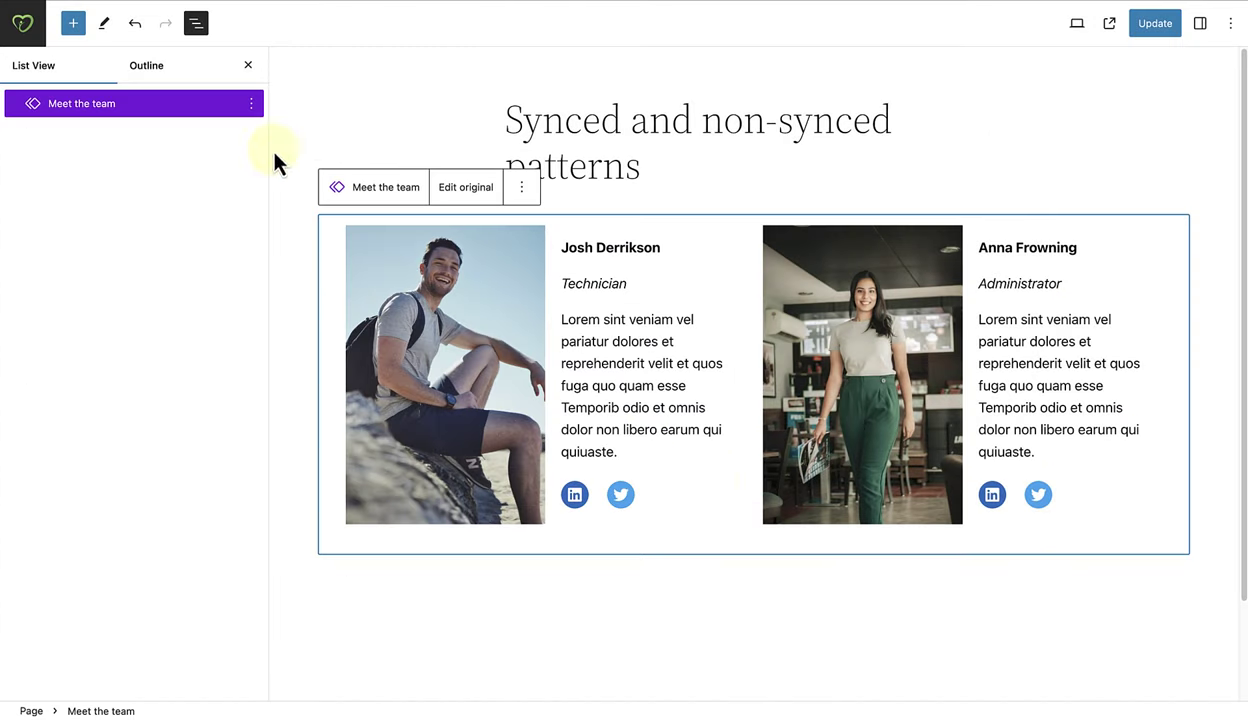
# - View the My patterns category in the inserter's Patterns library
pyautogui.click(77, 30)
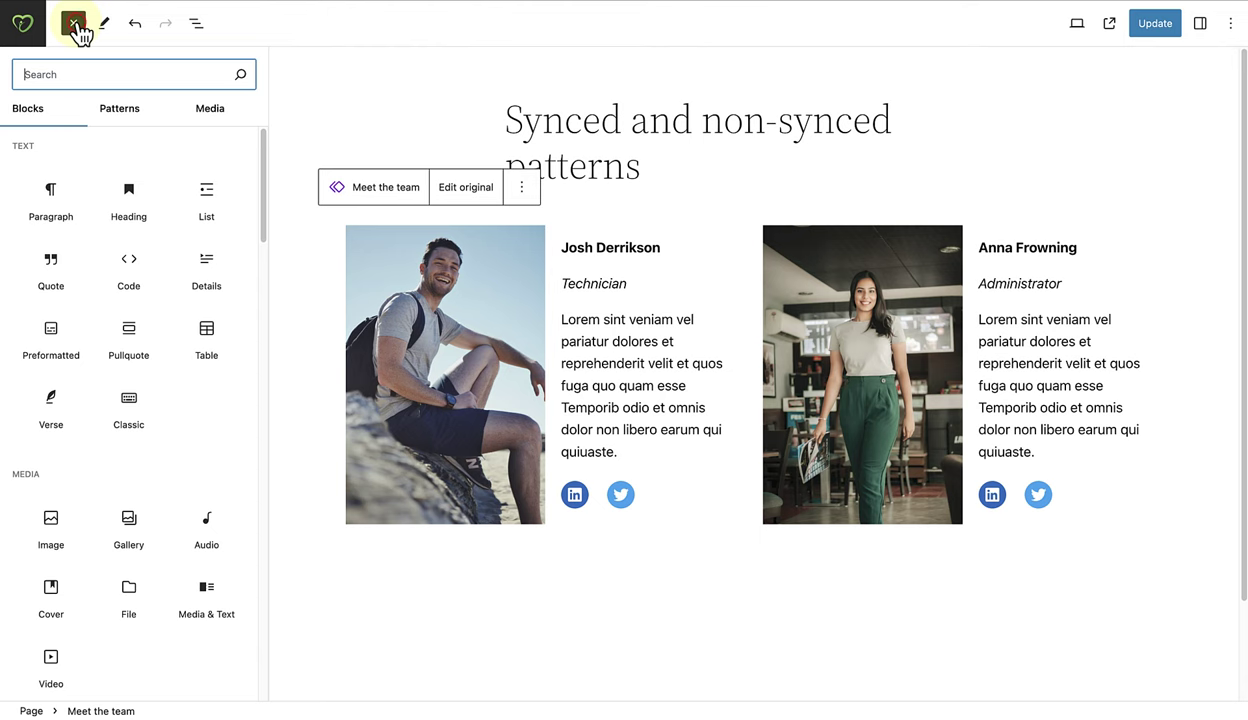
pyautogui.click(120, 110)
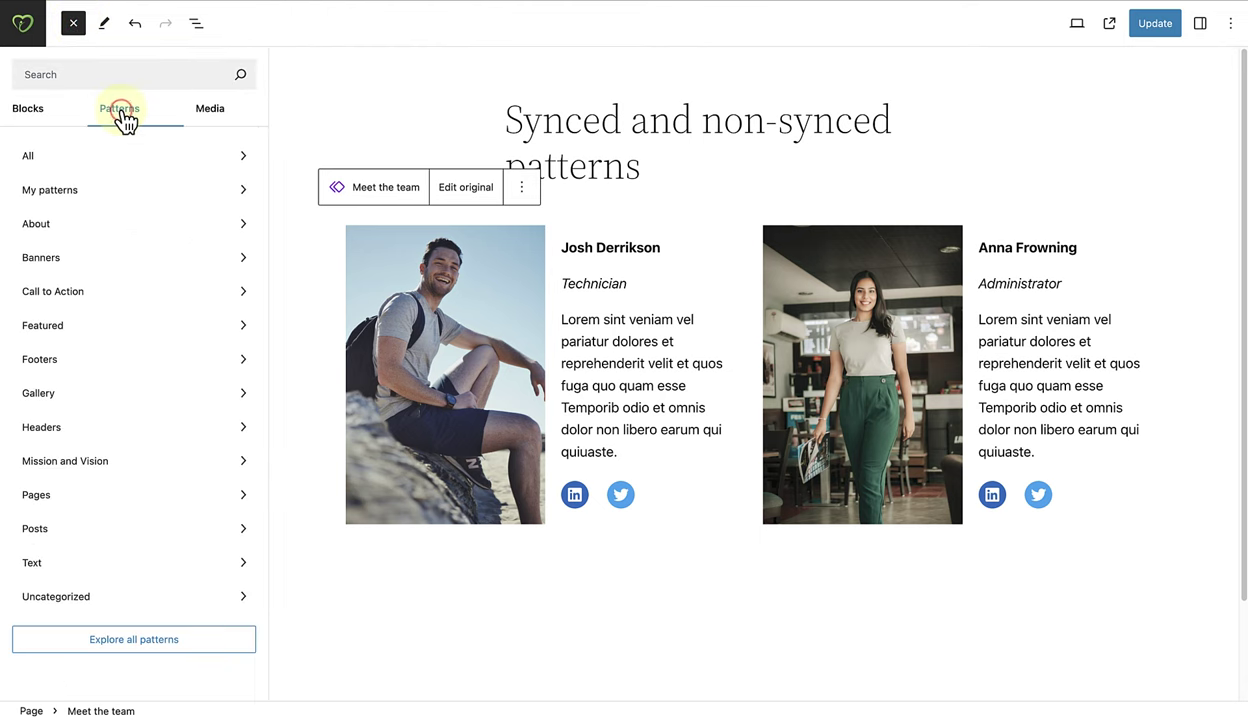
pyautogui.click(114, 200)
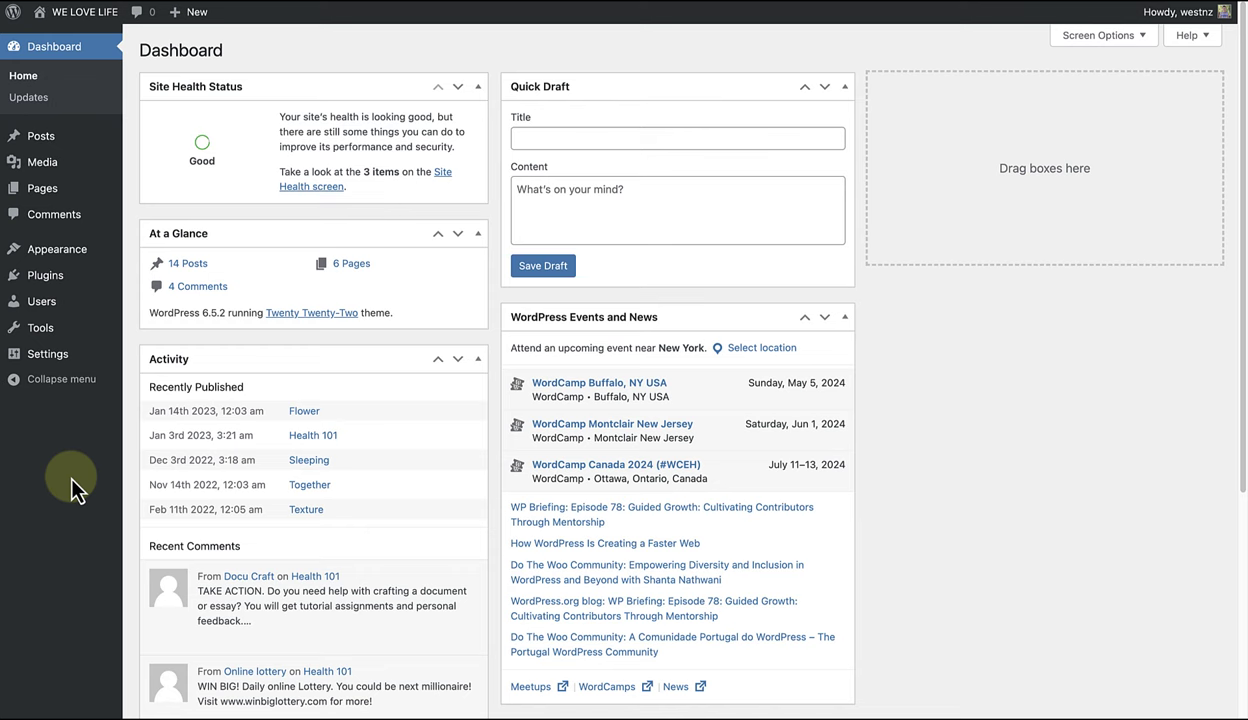
# - Launch the Site Editor from Appearance > Editor in the admin sidebar
pyautogui.moveTo(71, 253)
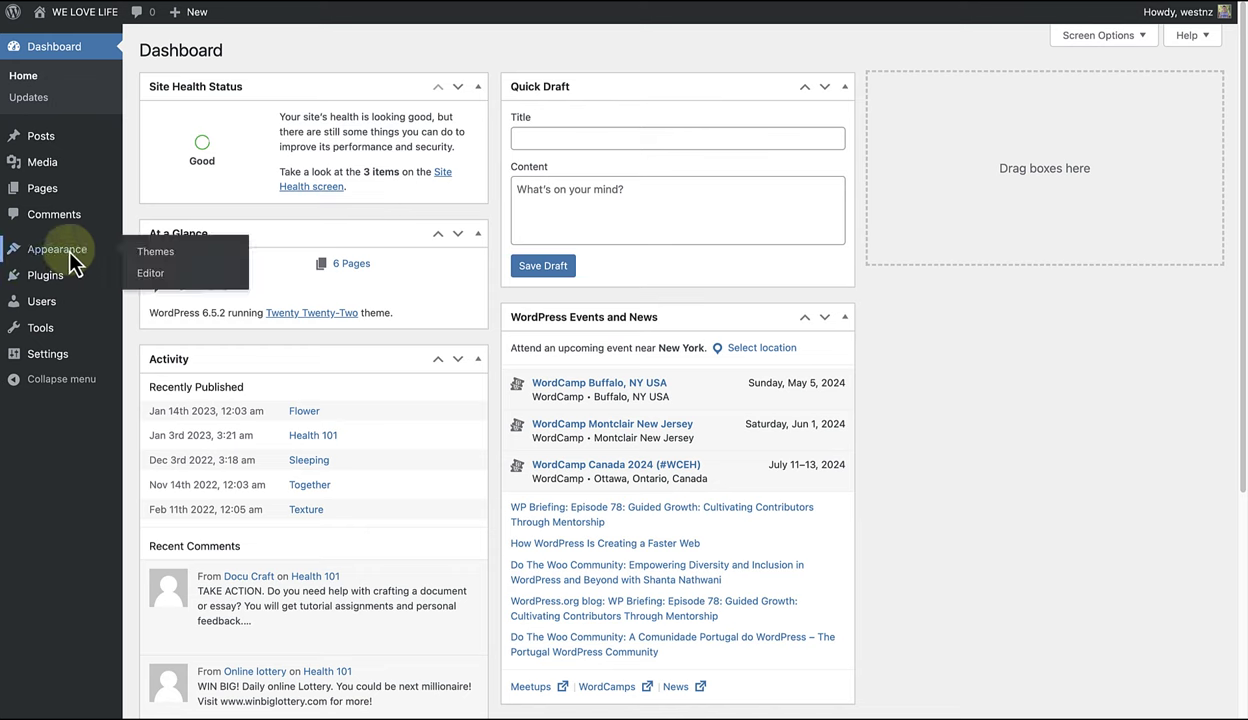
pyautogui.click(155, 275)
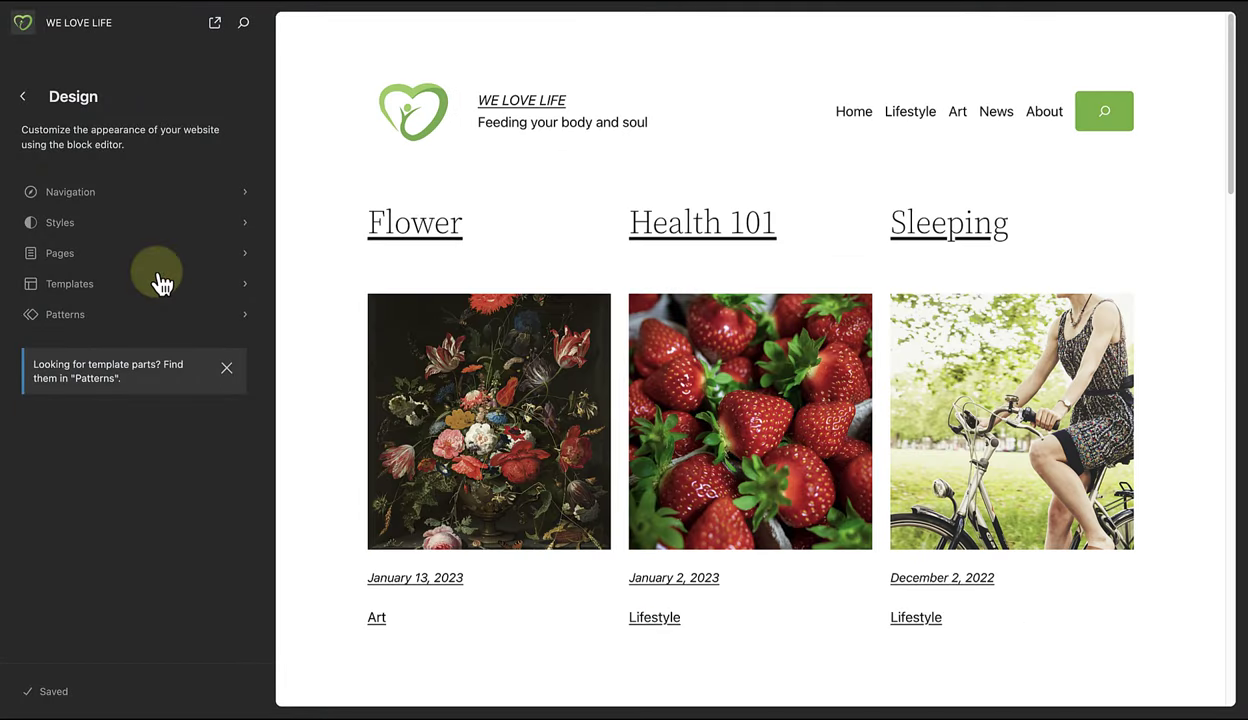
# - Browse My patterns and Call to Action, then list the Header template parts
pyautogui.click(83, 325)
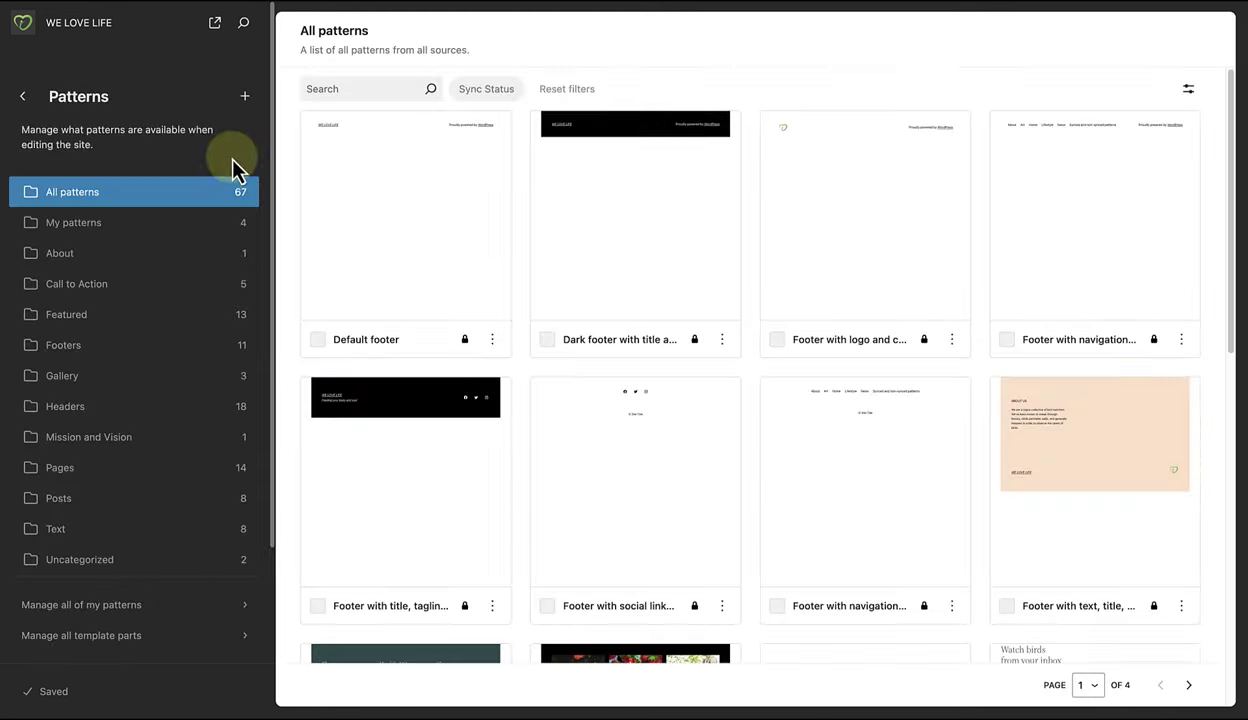
pyautogui.click(110, 228)
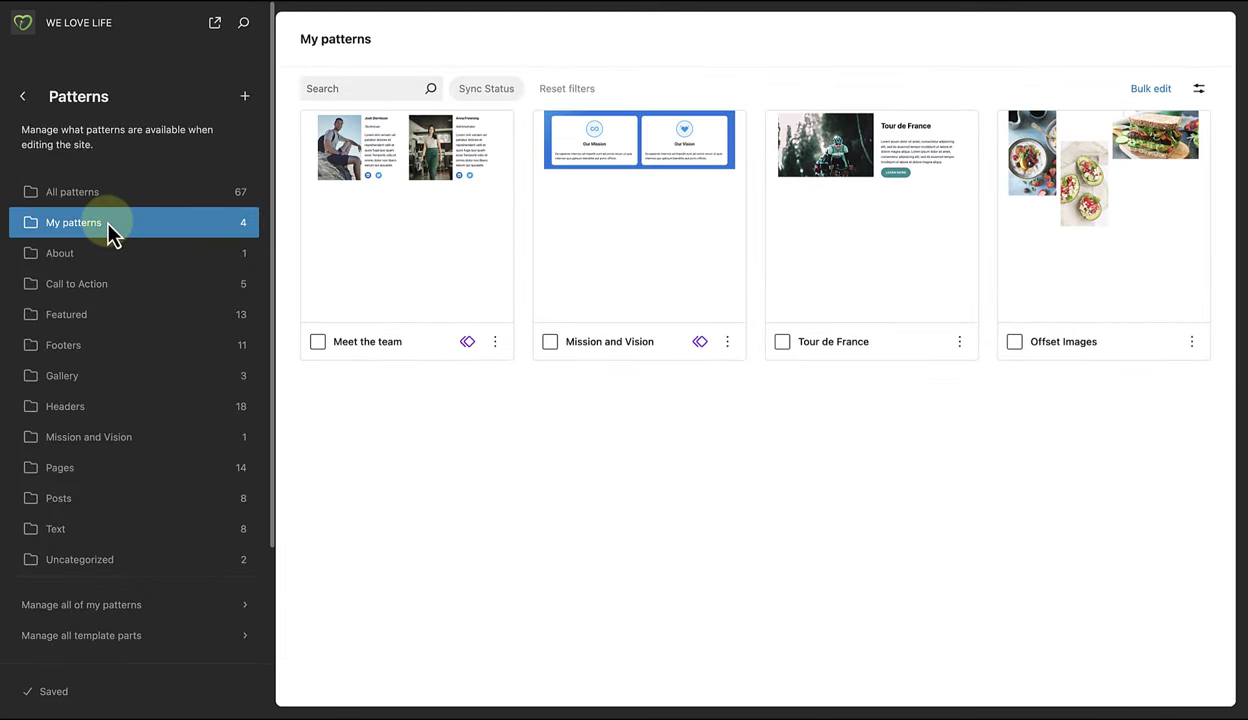
pyautogui.click(78, 288)
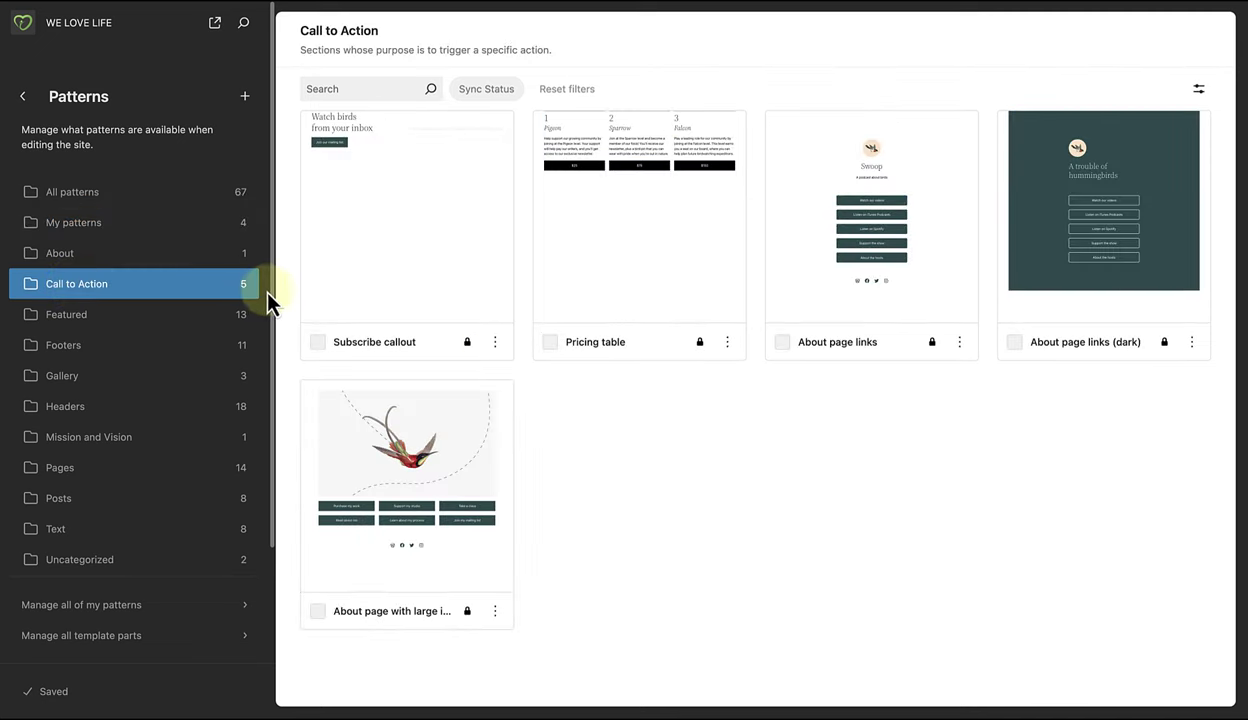
pyautogui.scroll(-3, 265, 290)
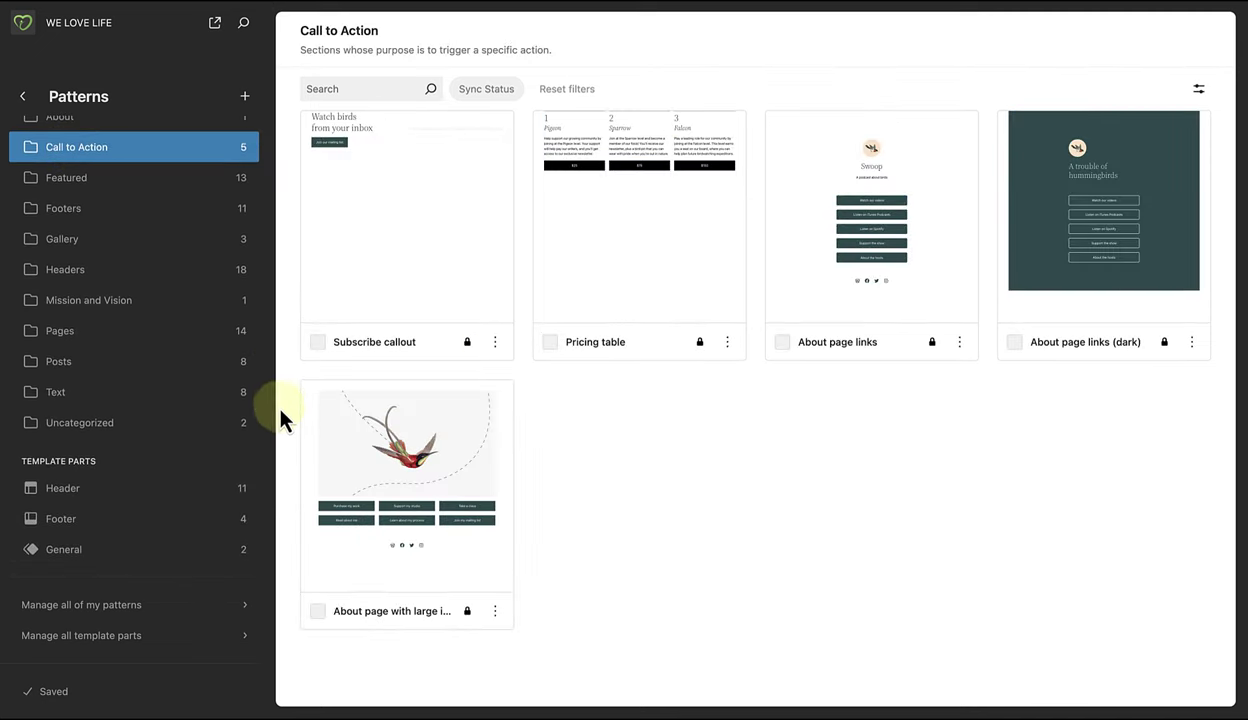
pyautogui.click(55, 490)
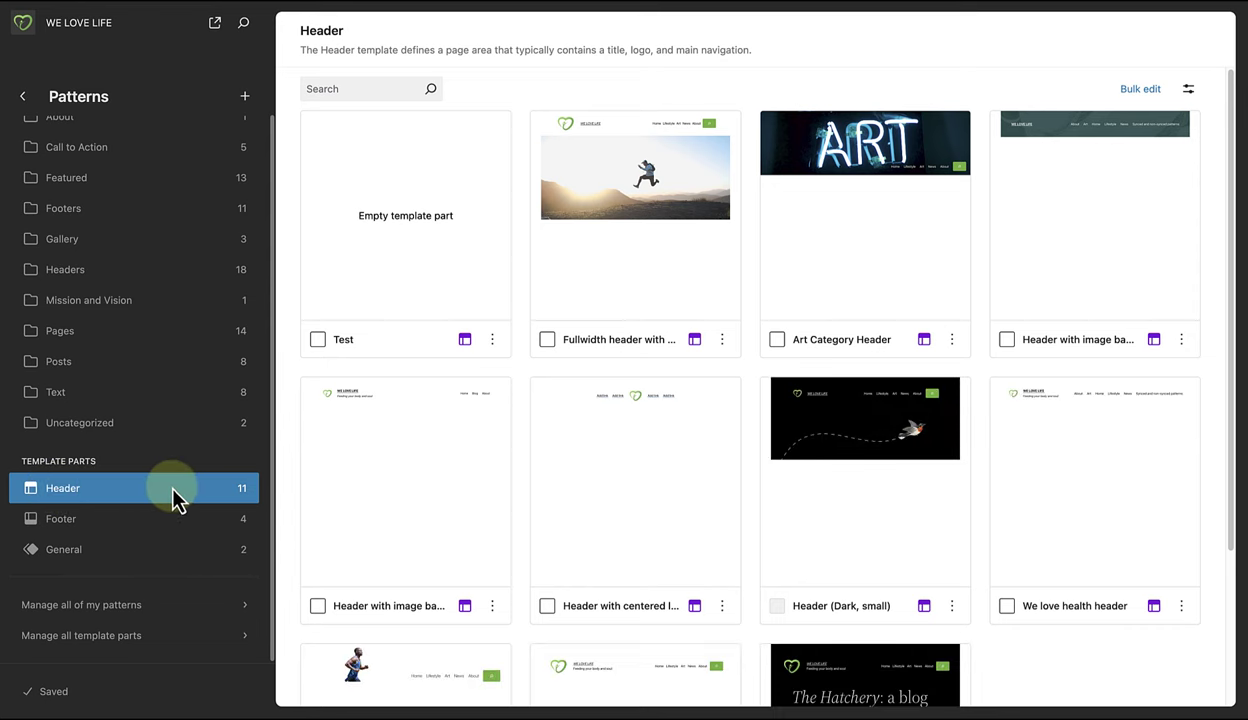
# - Scroll the Patterns sidebar back up and return to the My patterns category
pyautogui.scroll(3, 264, 473)
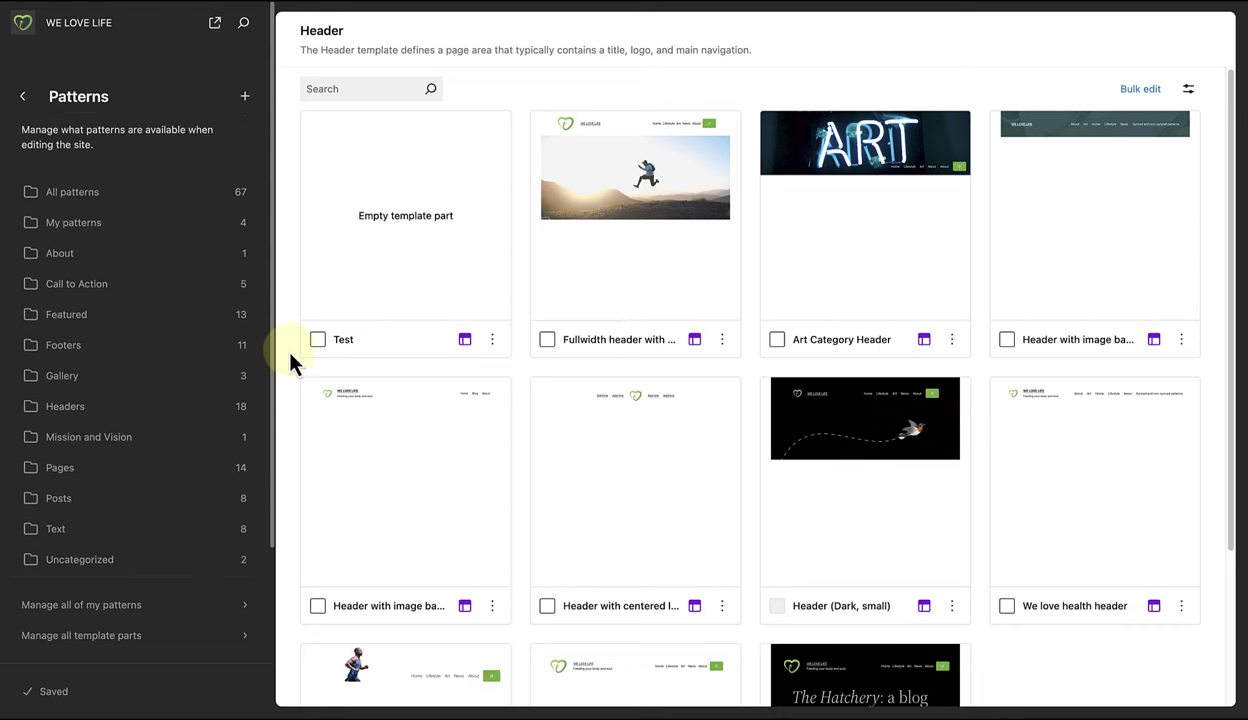
pyautogui.click(95, 236)
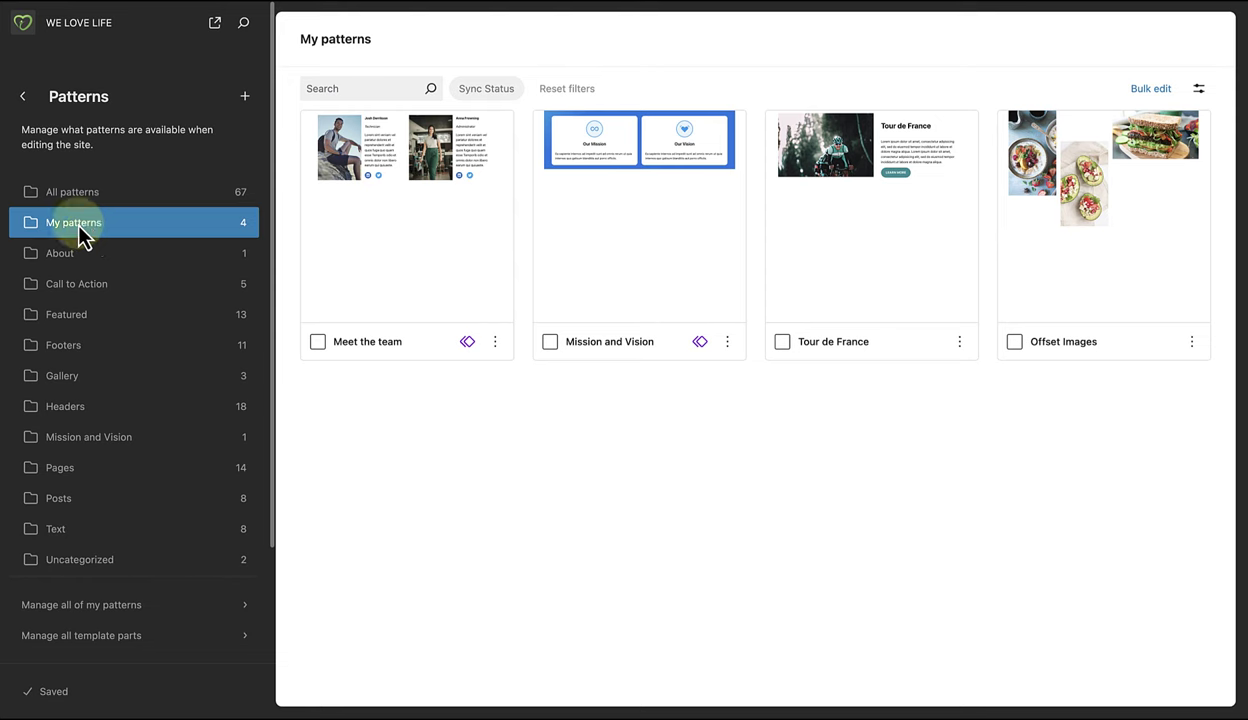
# - Duplicate the Pages media-on-the-right About pattern as non-synced 'About page'
pyautogui.click(62, 470)
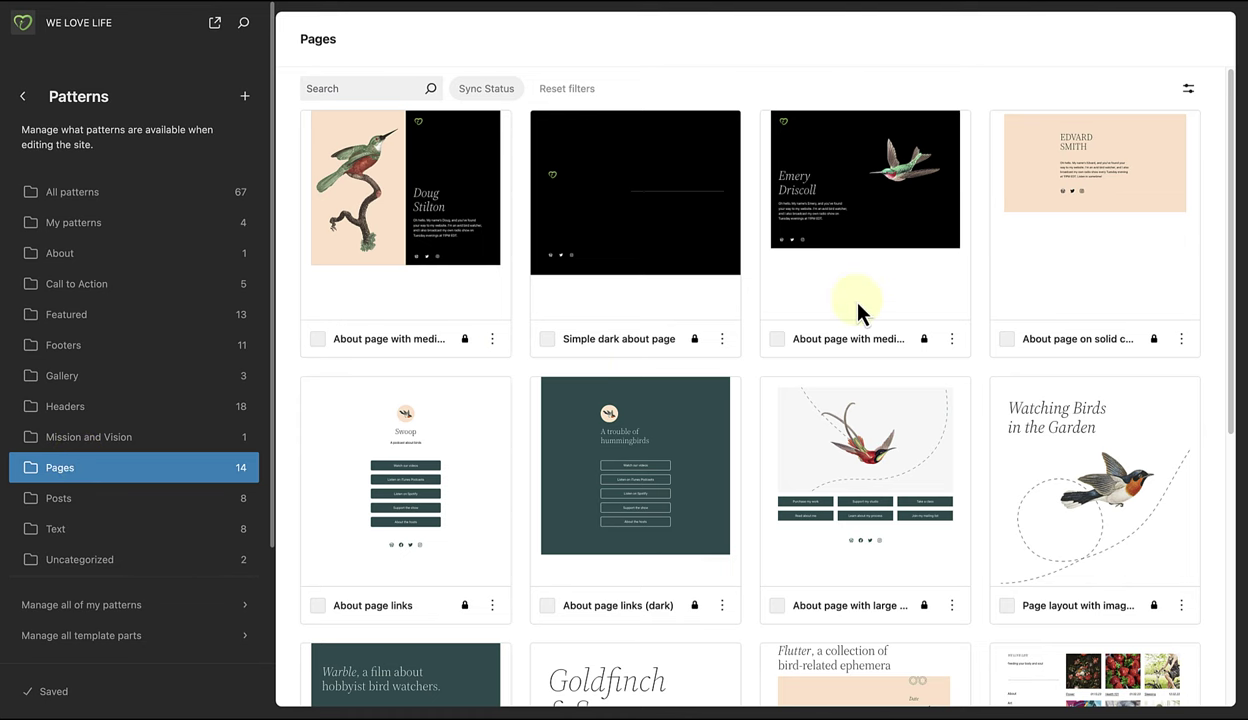
pyautogui.click(952, 339)
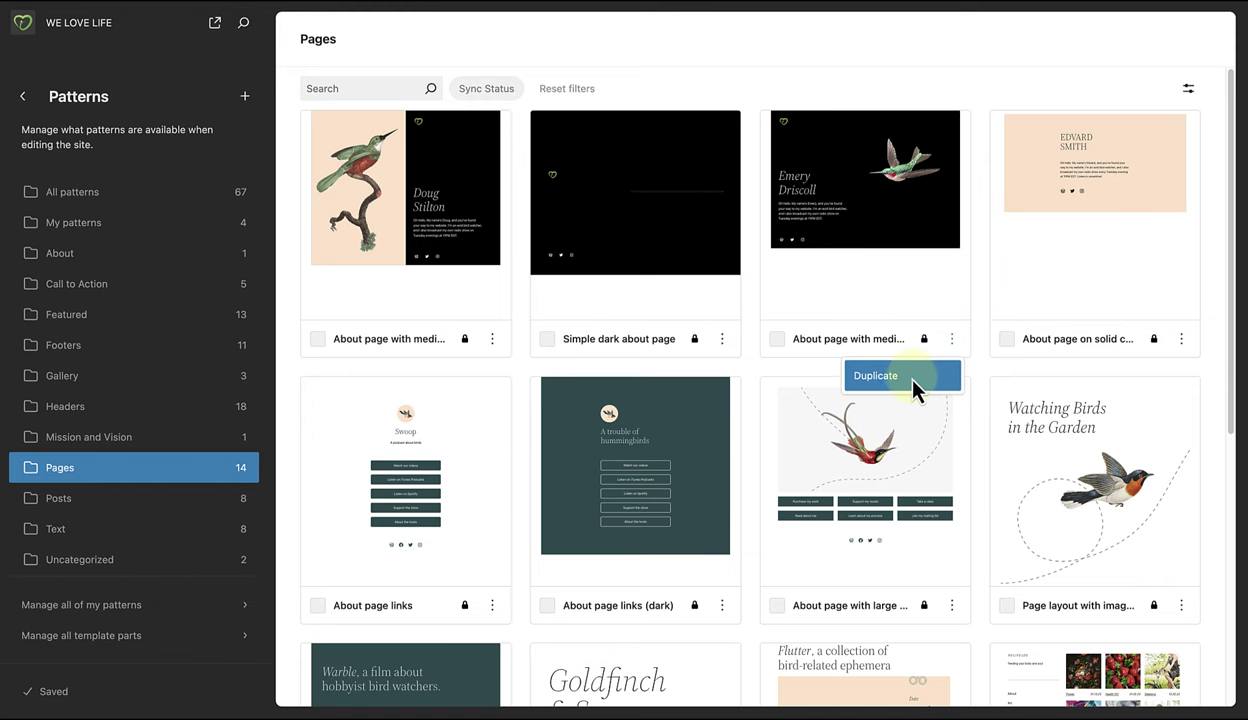
pyautogui.click(913, 385)
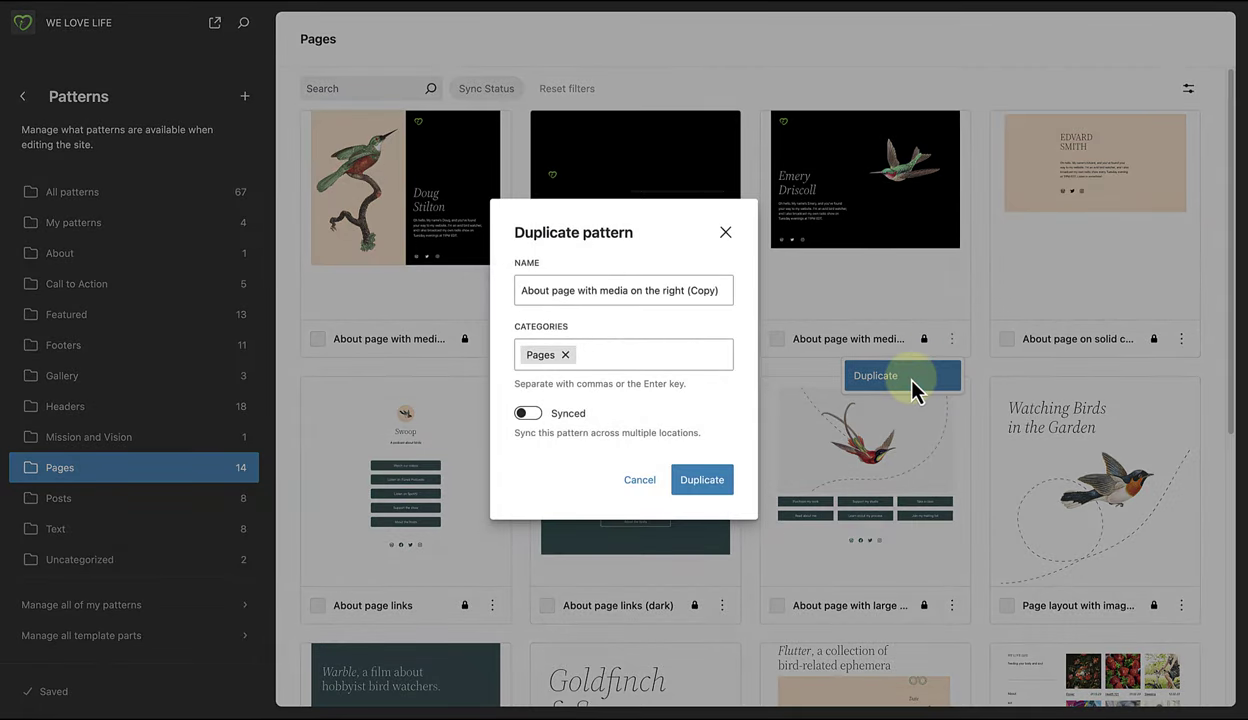
pyautogui.tripleClick(724, 303)
pyautogui.write('About page')
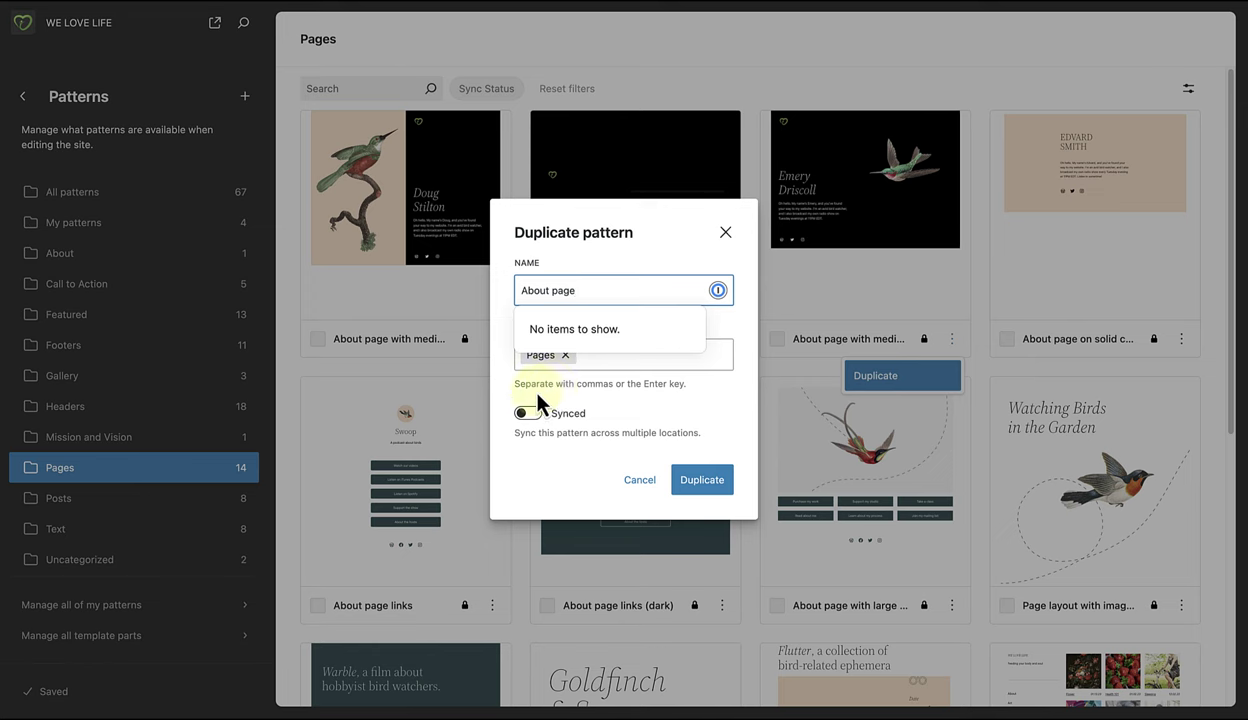
pyautogui.click(504, 397)
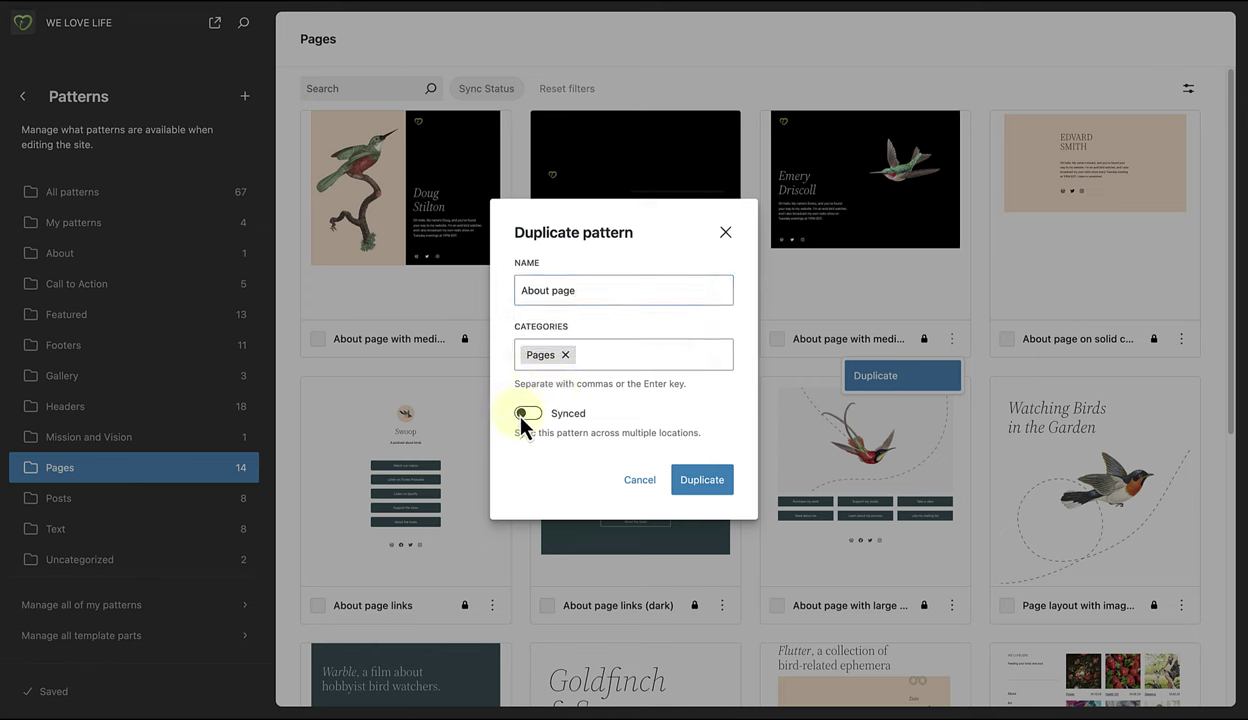
pyautogui.click(685, 482)
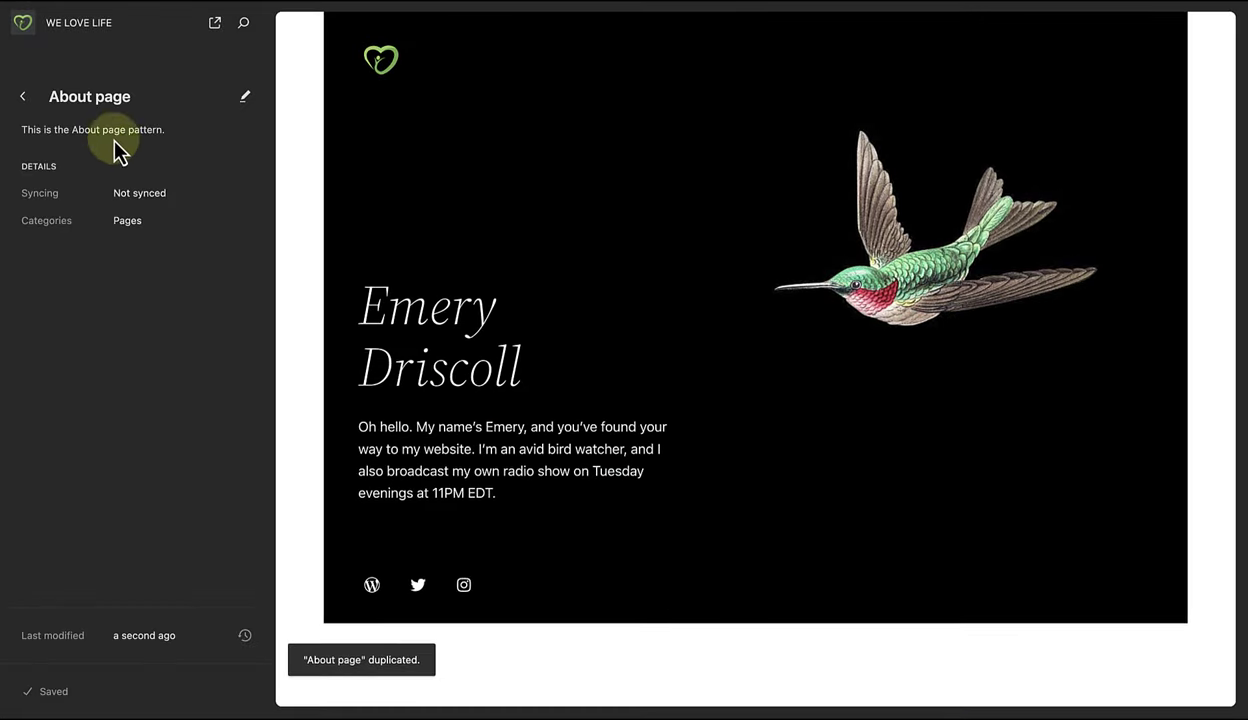
# - Go back to the Patterns list and check My patterns for the new About page copy
pyautogui.click(23, 95)
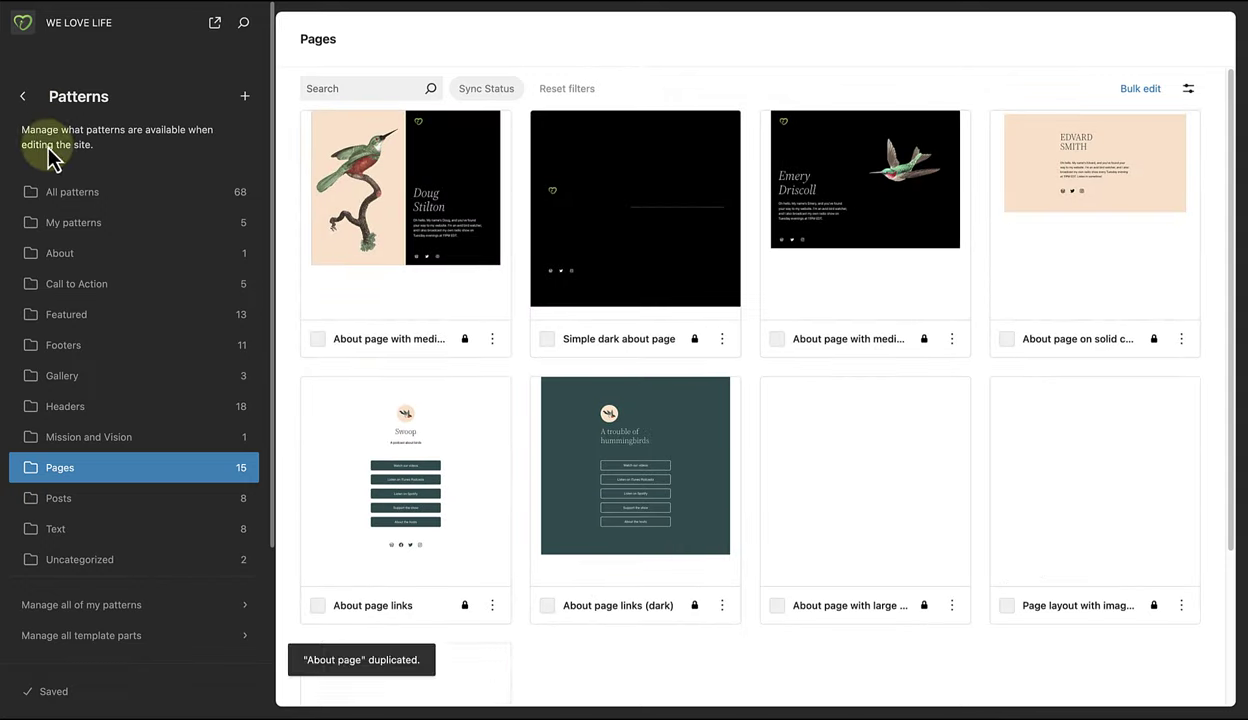
pyautogui.click(70, 228)
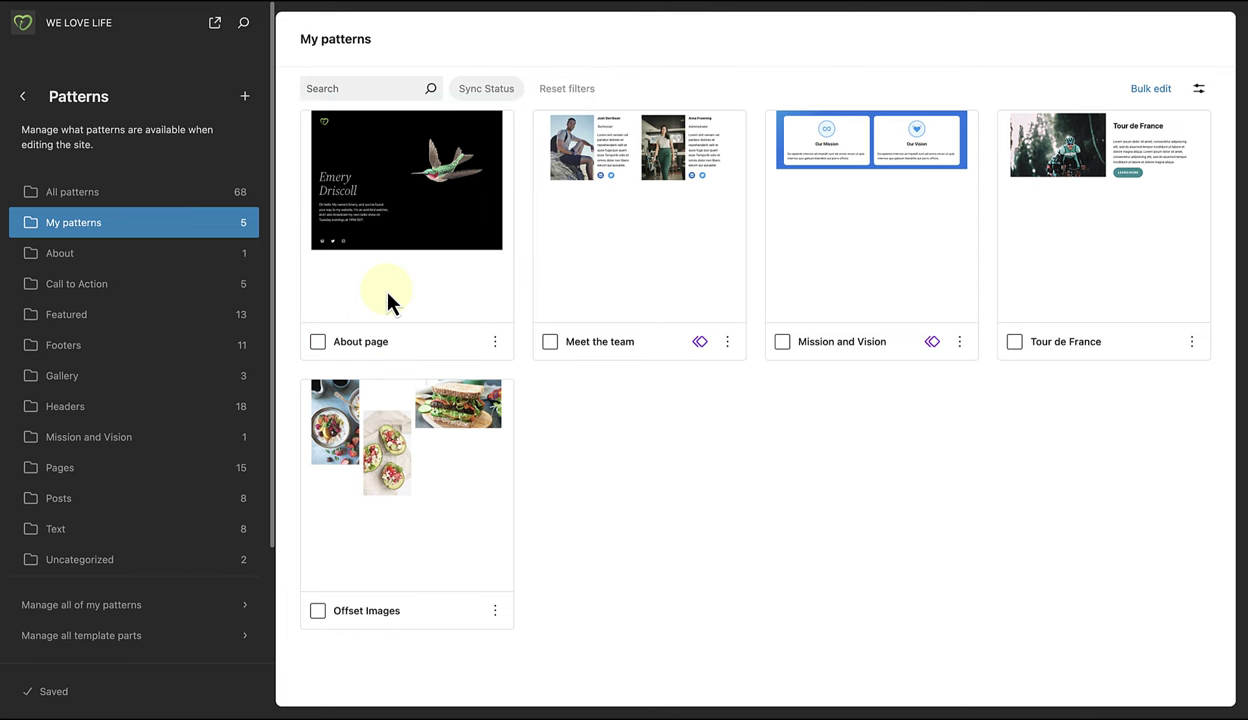
# - Create a non-synced pattern named 'CTA' in the Call to action category and open it
pyautogui.click(245, 98)
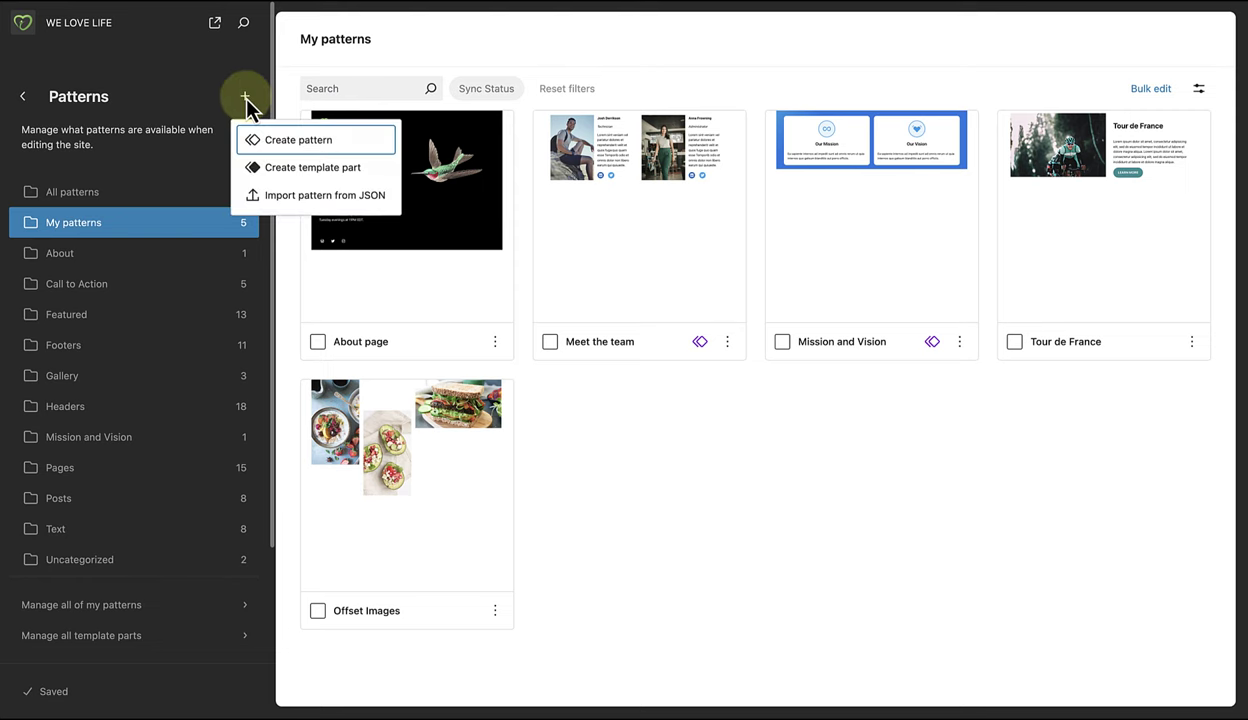
pyautogui.click(277, 148)
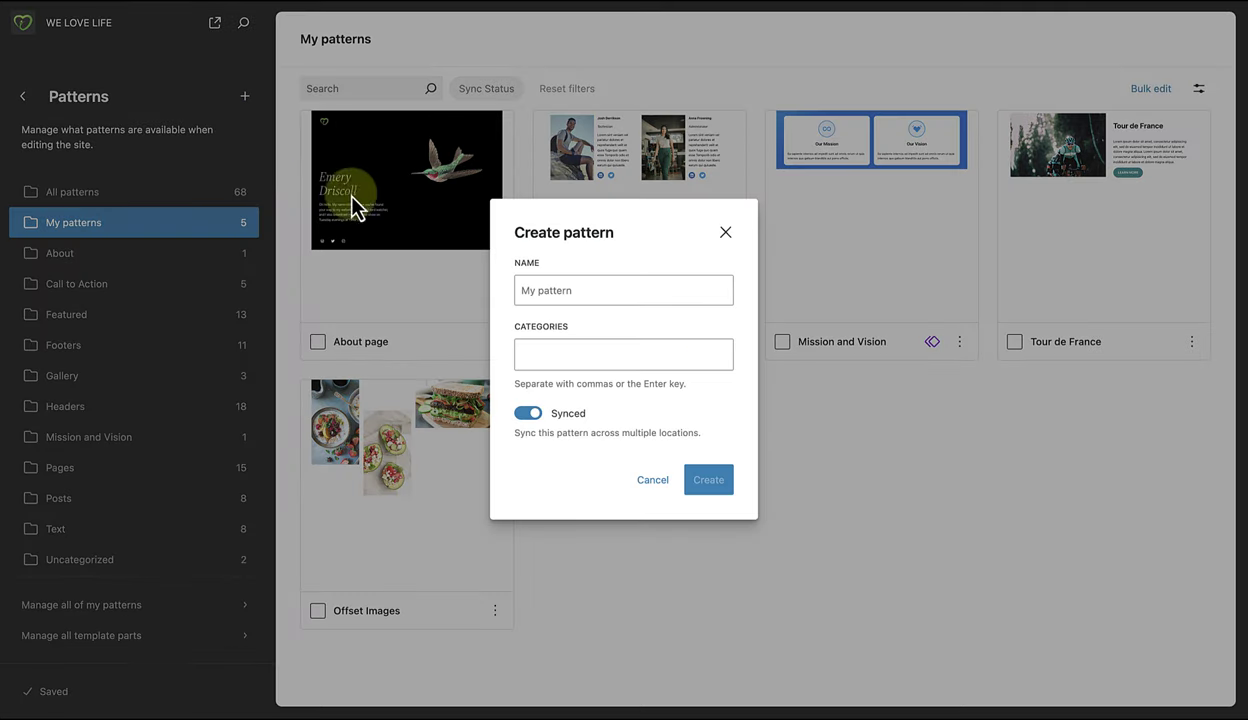
pyautogui.click(520, 288)
pyautogui.write('C')
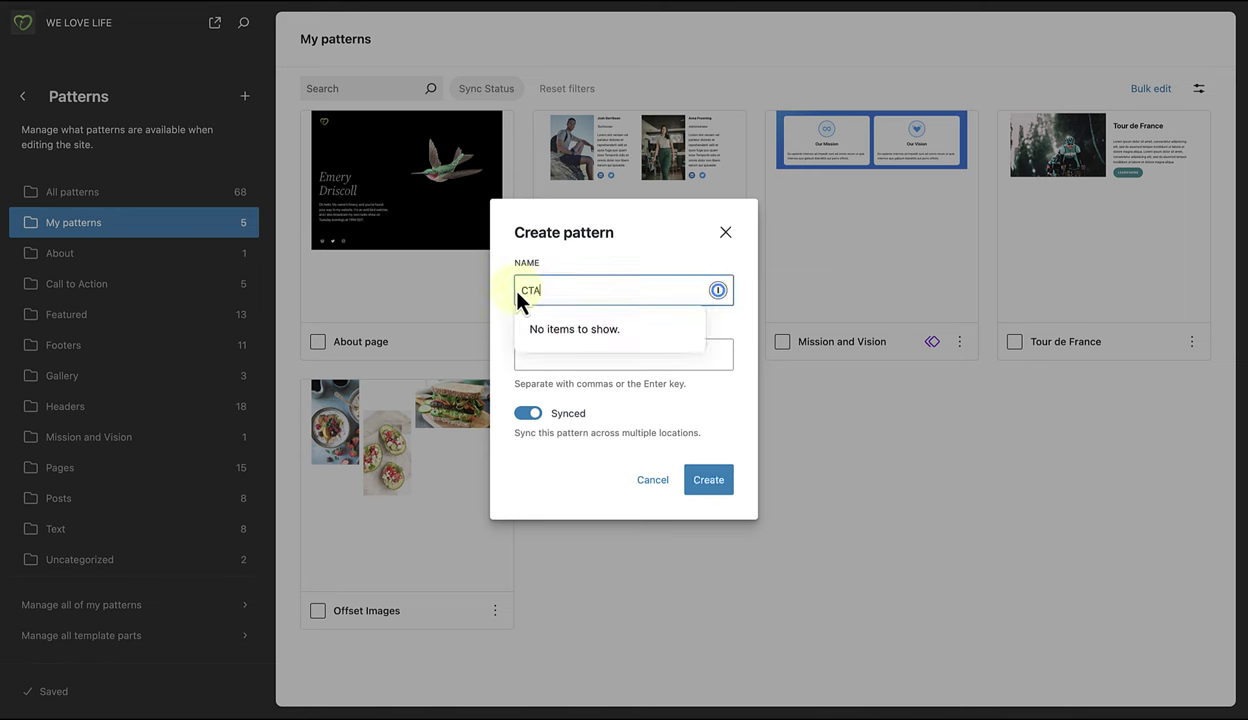
pyautogui.write('TA')
pyautogui.click(502, 342)
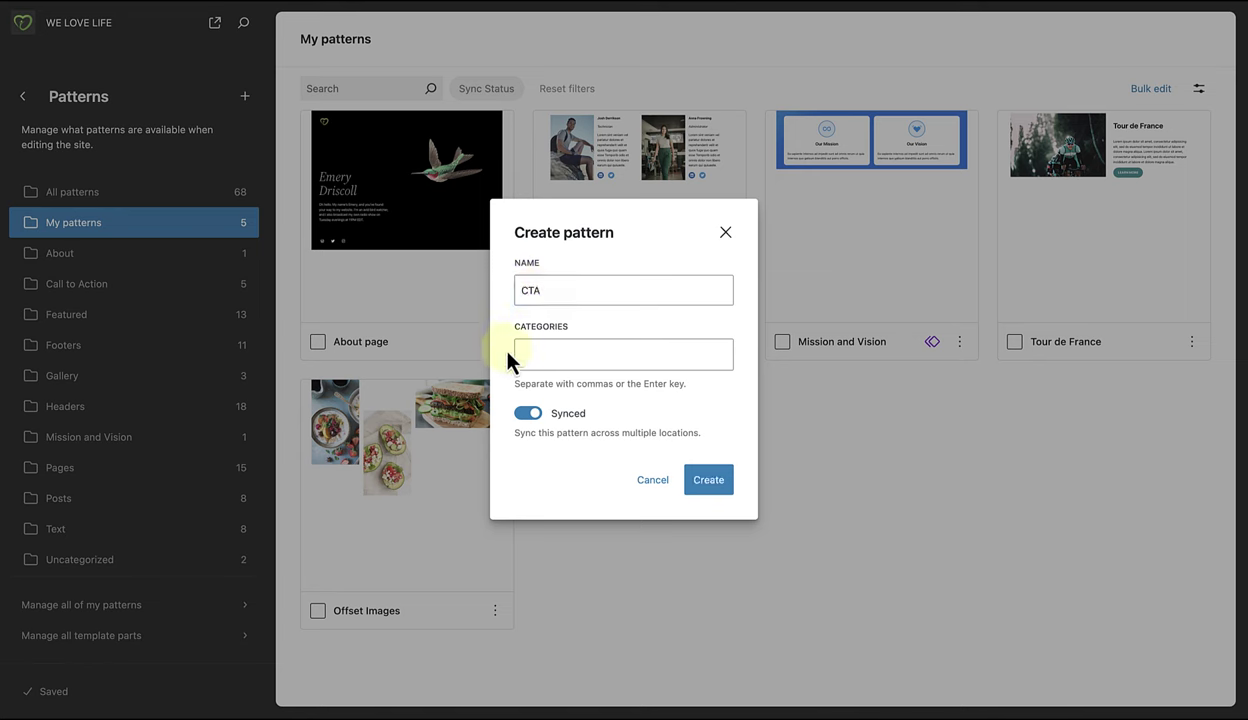
pyautogui.click(527, 360)
pyautogui.scroll(-1, 545, 395)
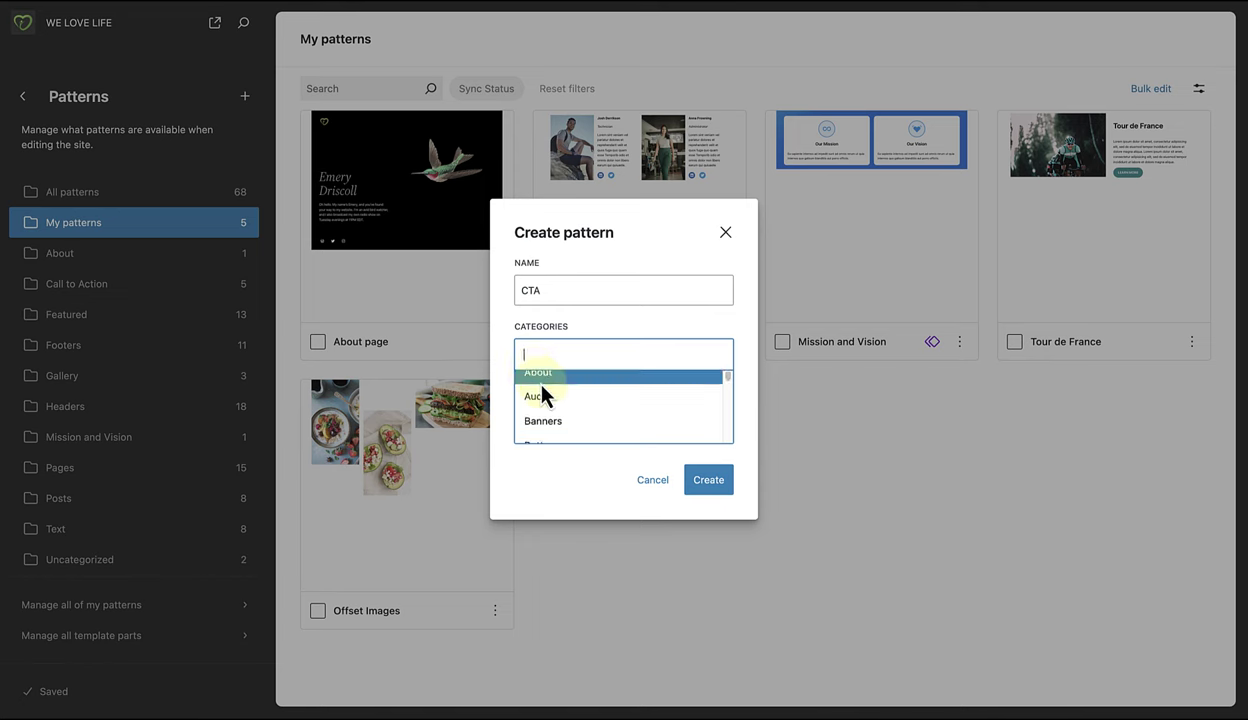
pyautogui.scroll(-2, 541, 393)
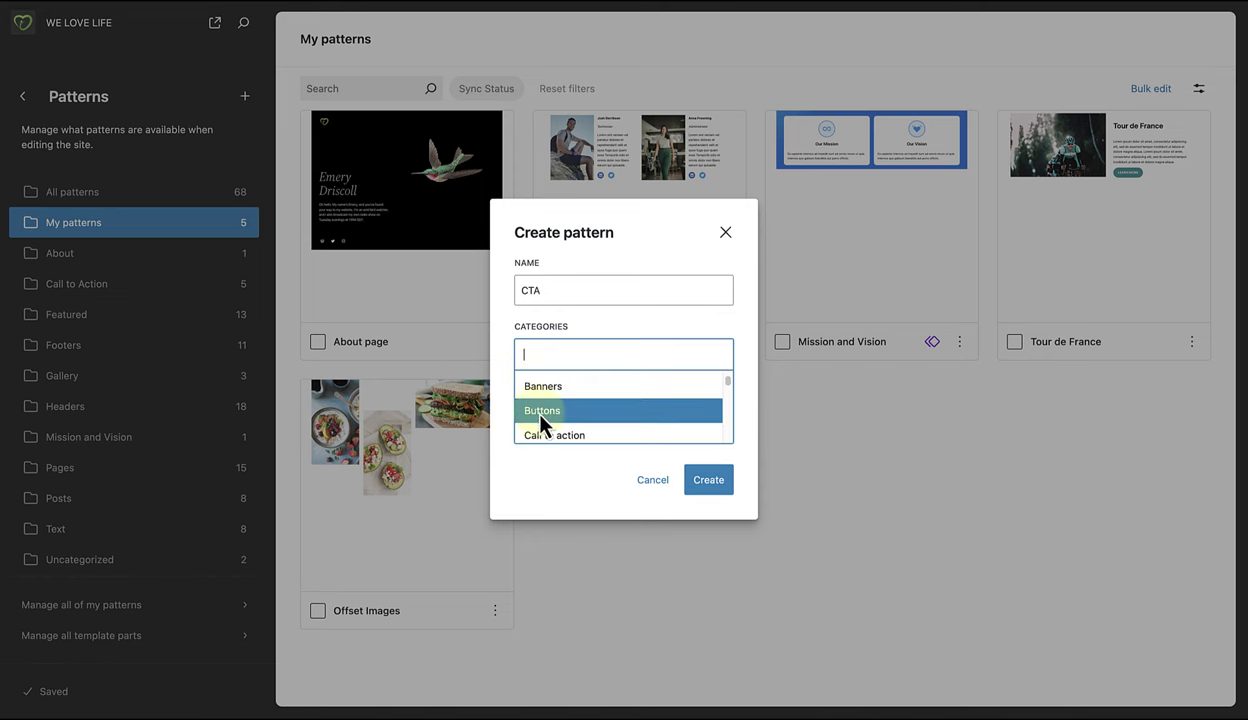
pyautogui.click(550, 437)
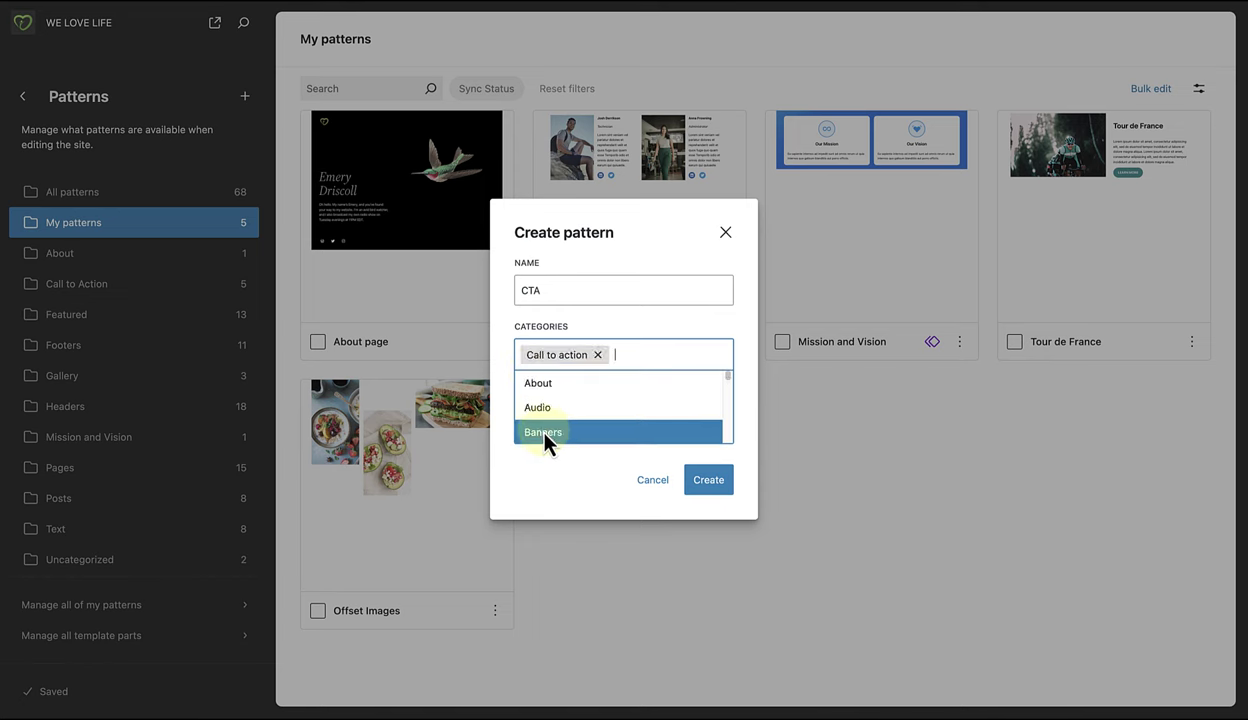
pyautogui.click(507, 436)
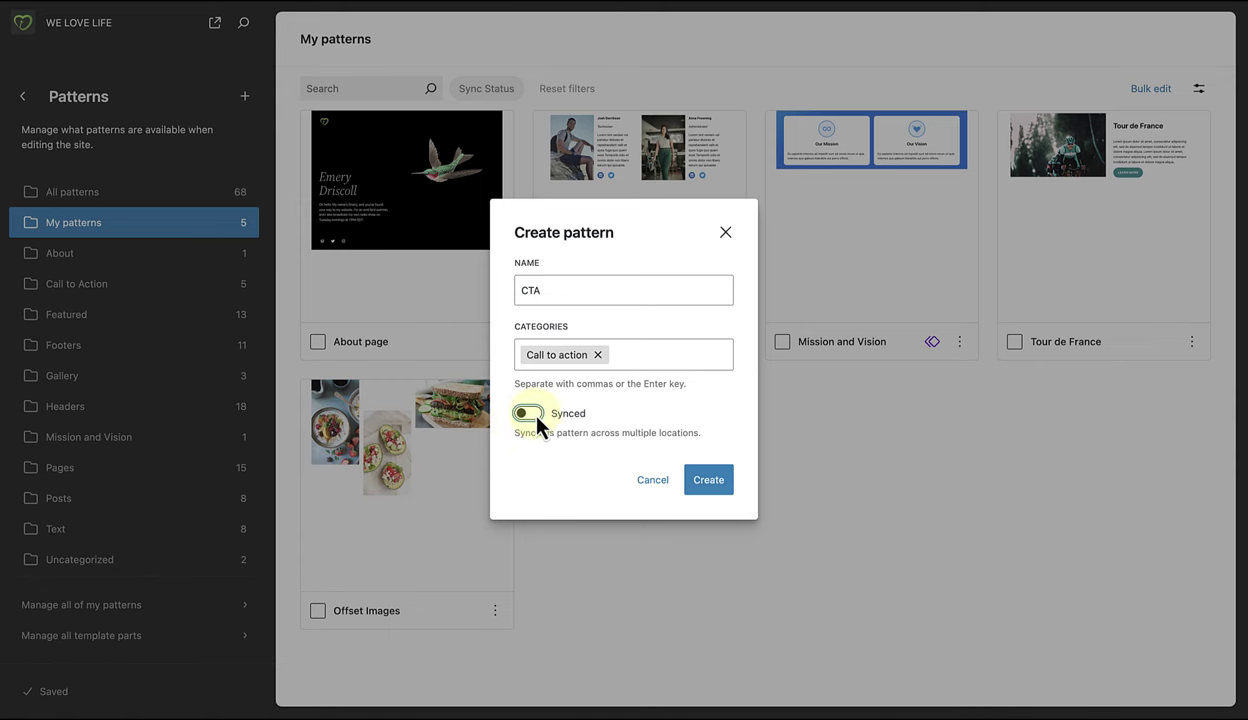
pyautogui.click(718, 487)
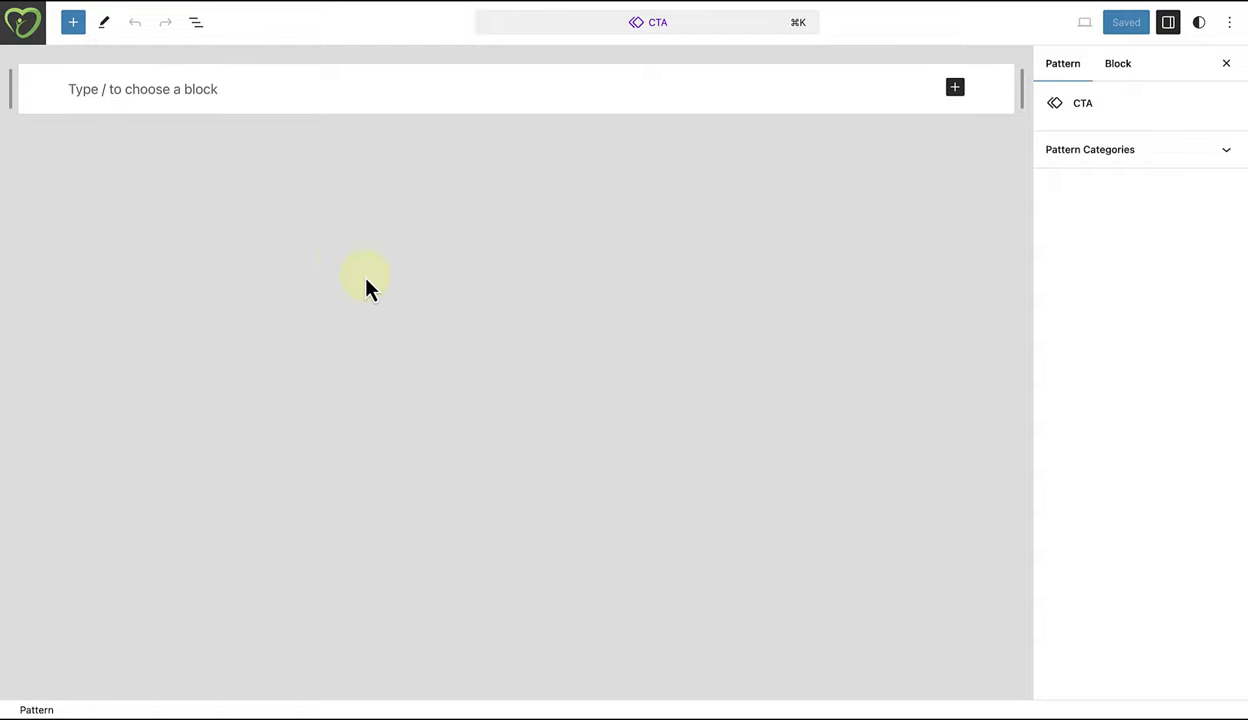
# - Paste the 'Travelling is art on the move' Media & Text block into the CTA pattern and save
pyautogui.click(83, 98)
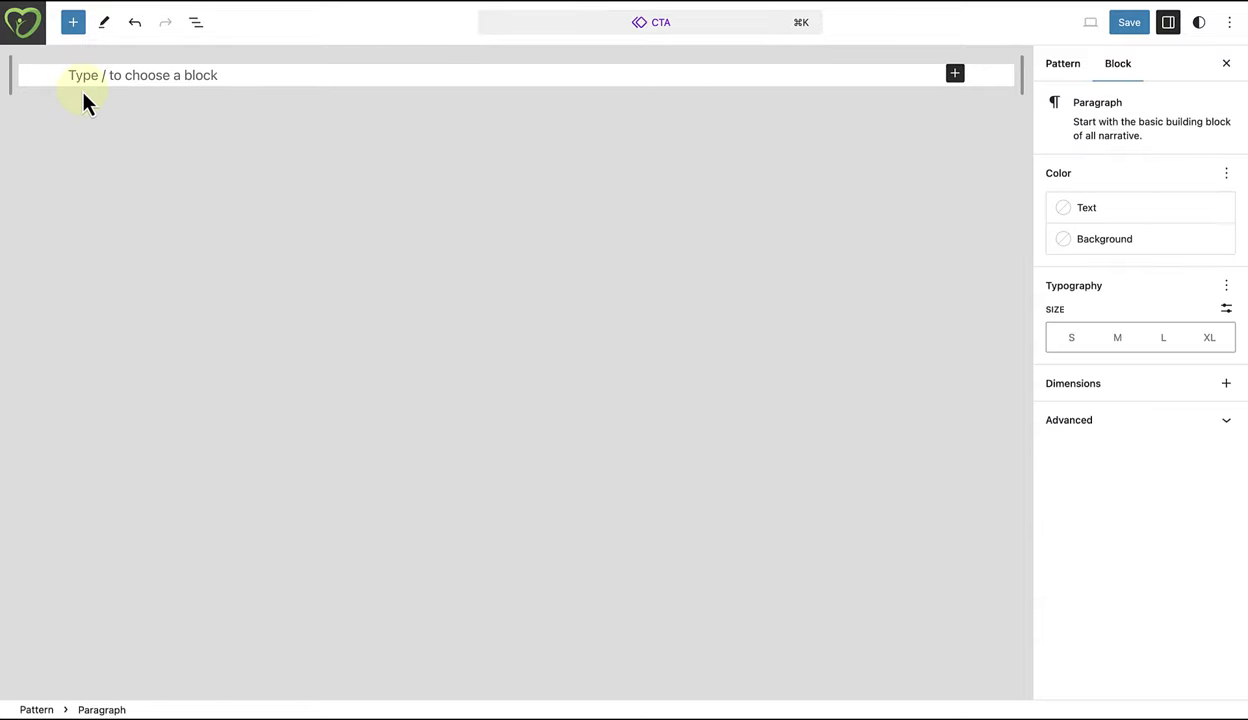
pyautogui.press('super+v')
pyautogui.click(38, 104)
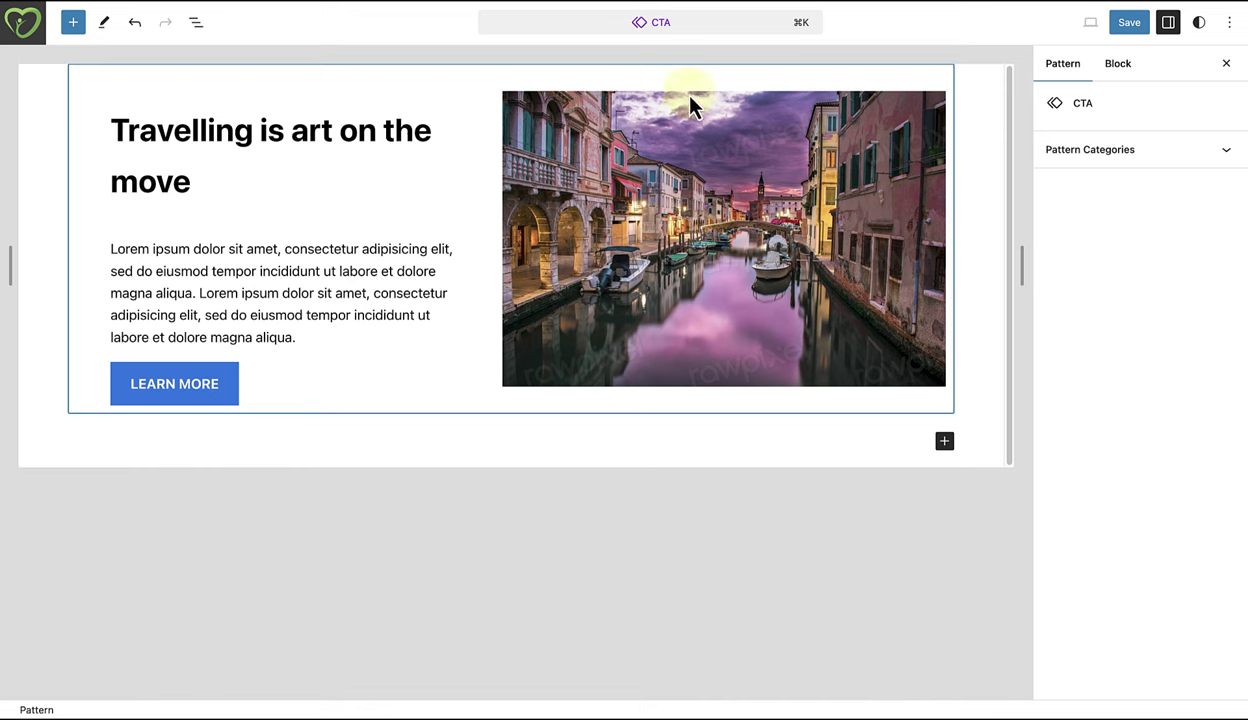
pyautogui.click(1126, 24)
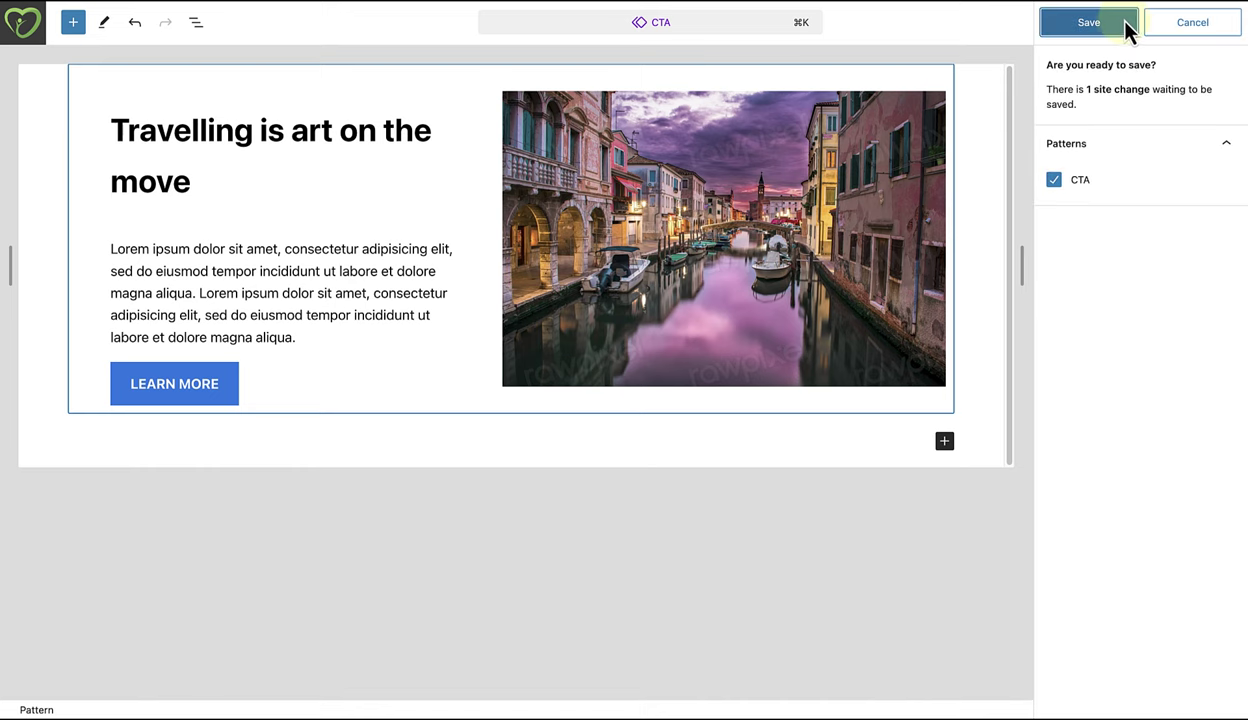
pyautogui.click(1125, 30)
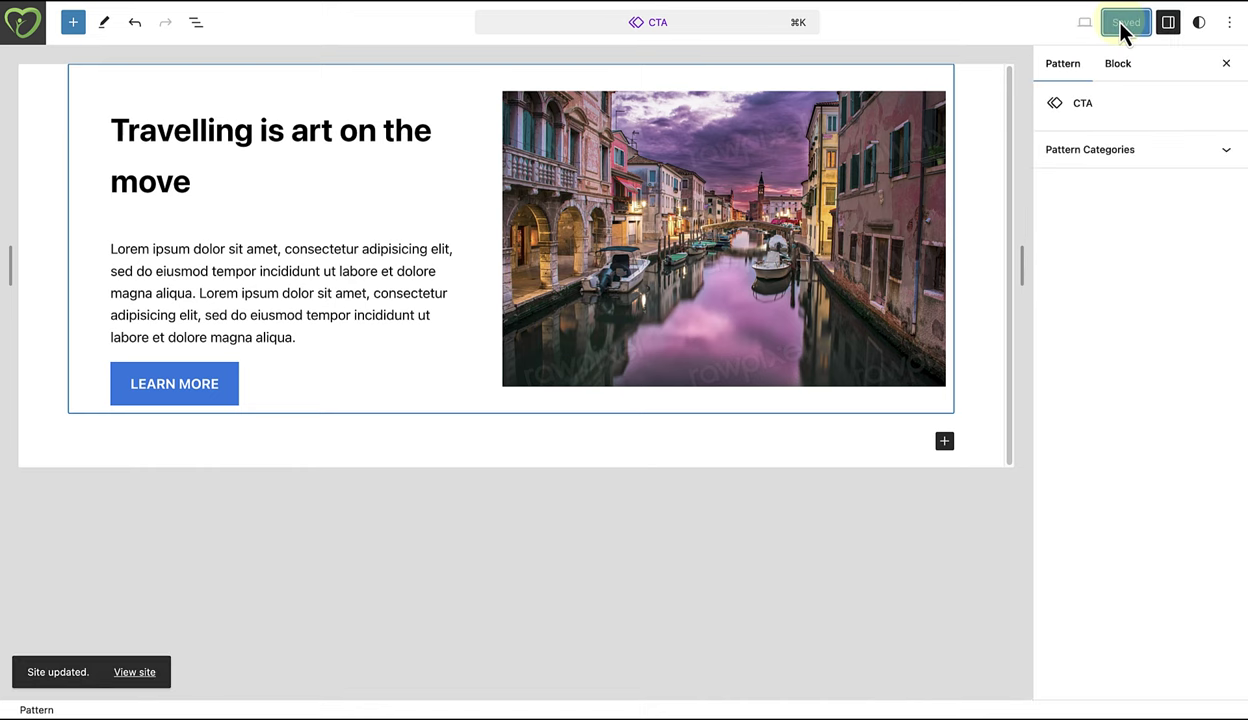
# - Exit the pattern editor, view My patterns with the new CTA entry, then return to Design
pyautogui.click(22, 24)
pyautogui.click(22, 96)
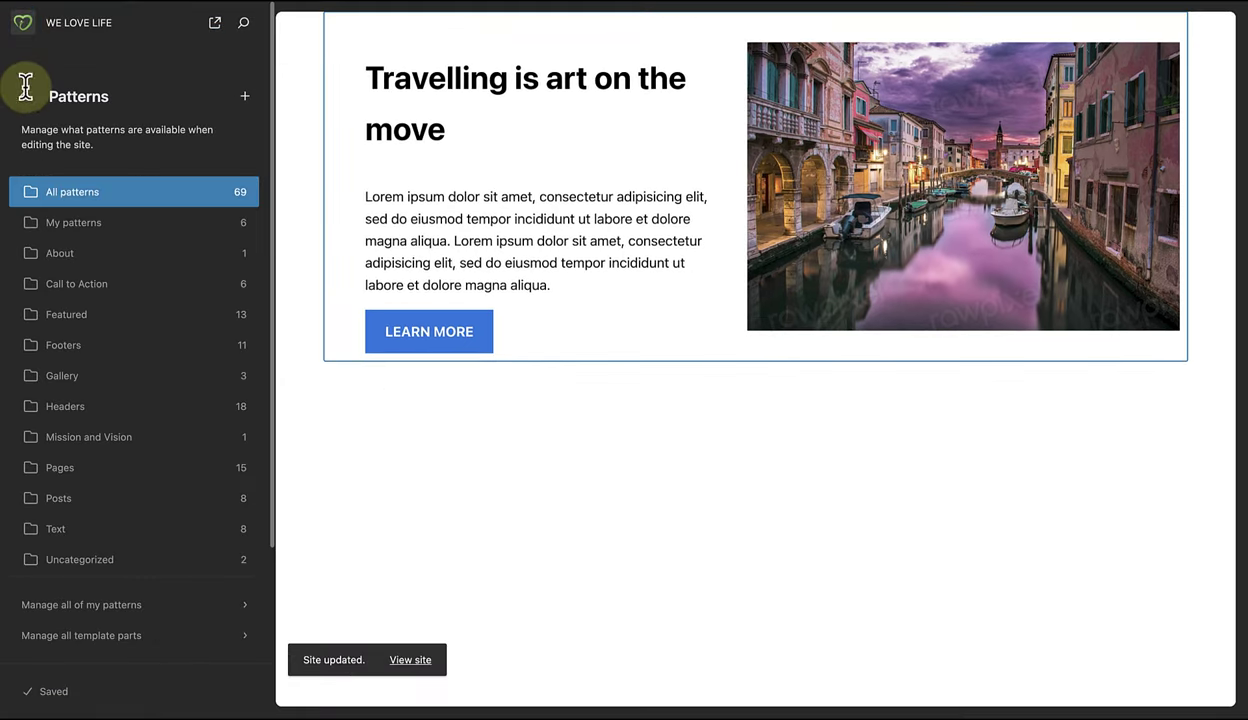
pyautogui.click(65, 232)
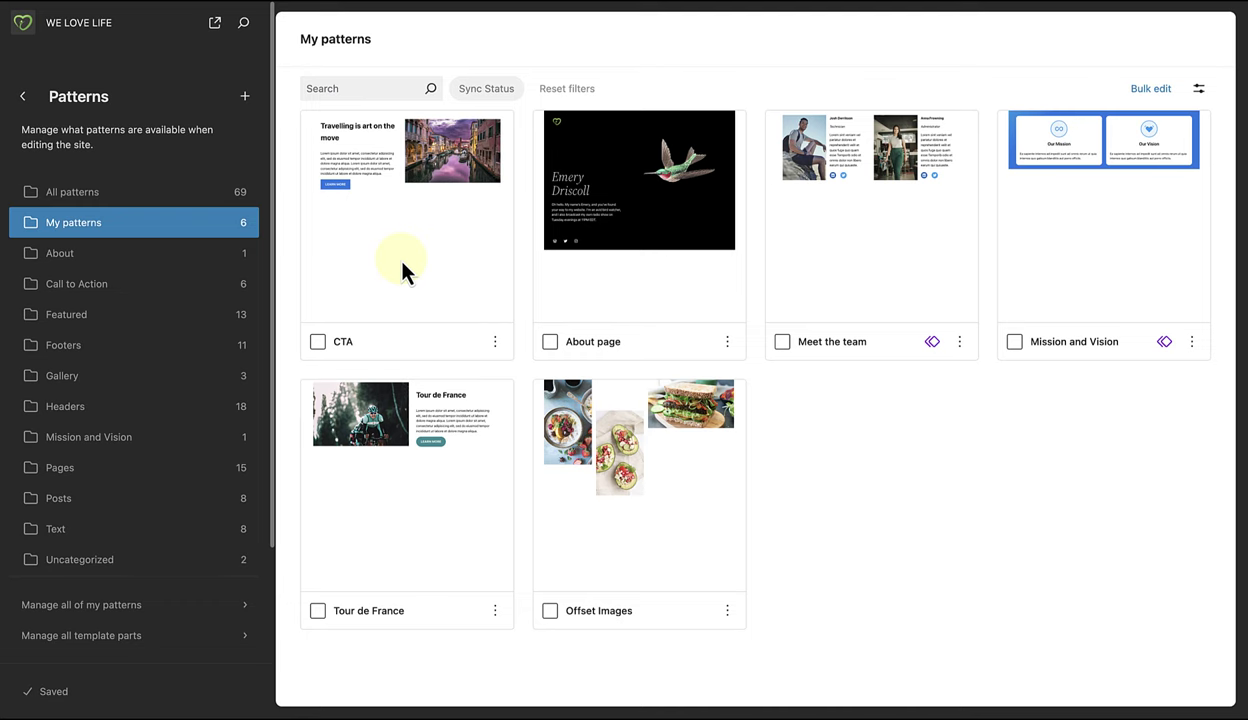
pyautogui.click(24, 98)
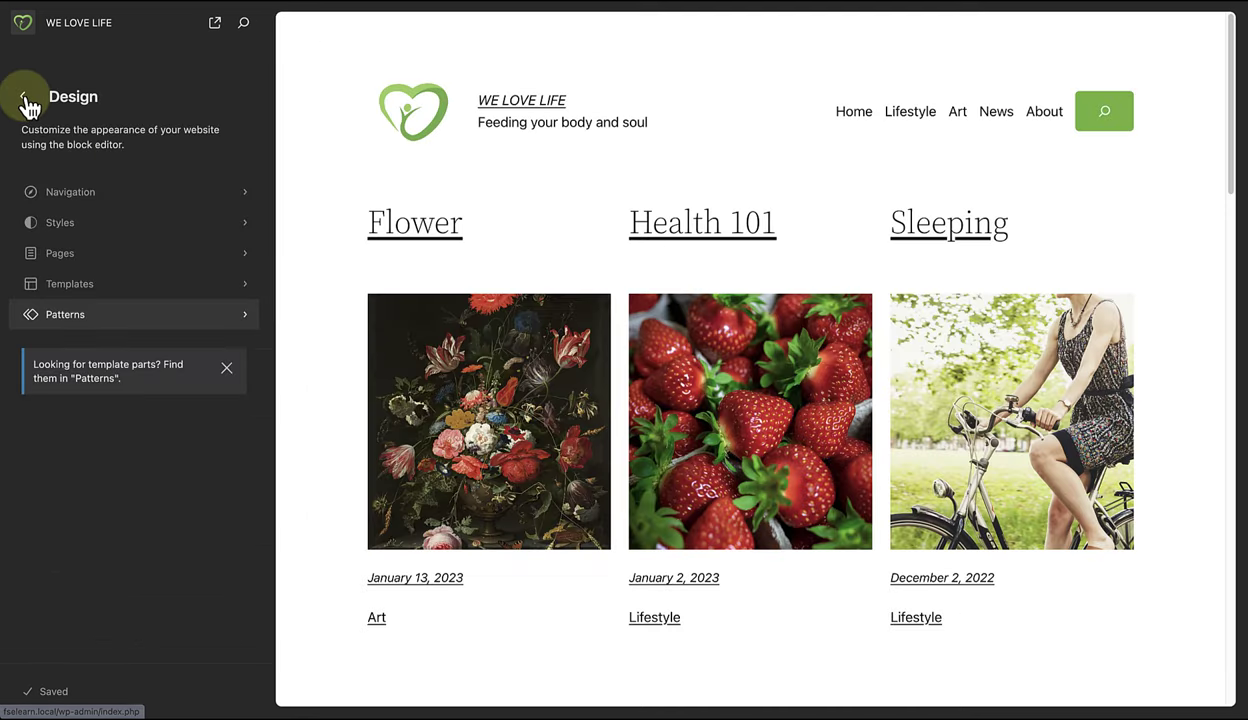
# - Open the About page from Pages in the full editor
pyautogui.click(56, 253)
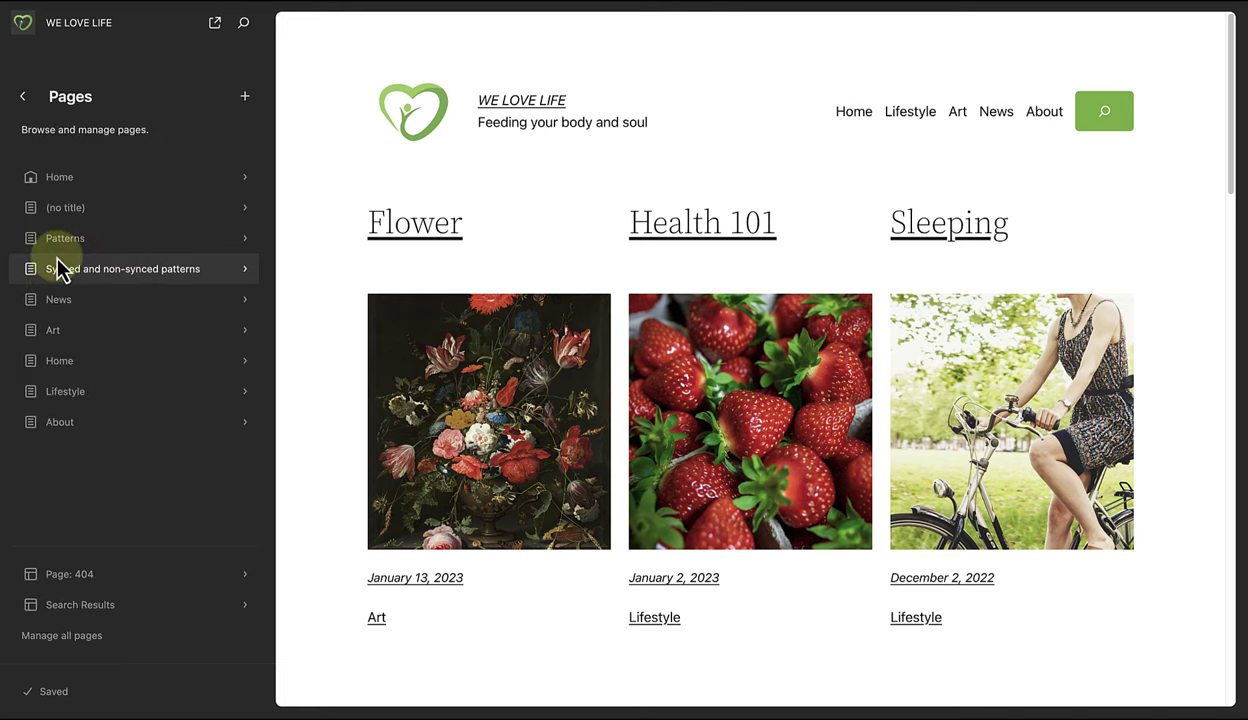
pyautogui.click(64, 424)
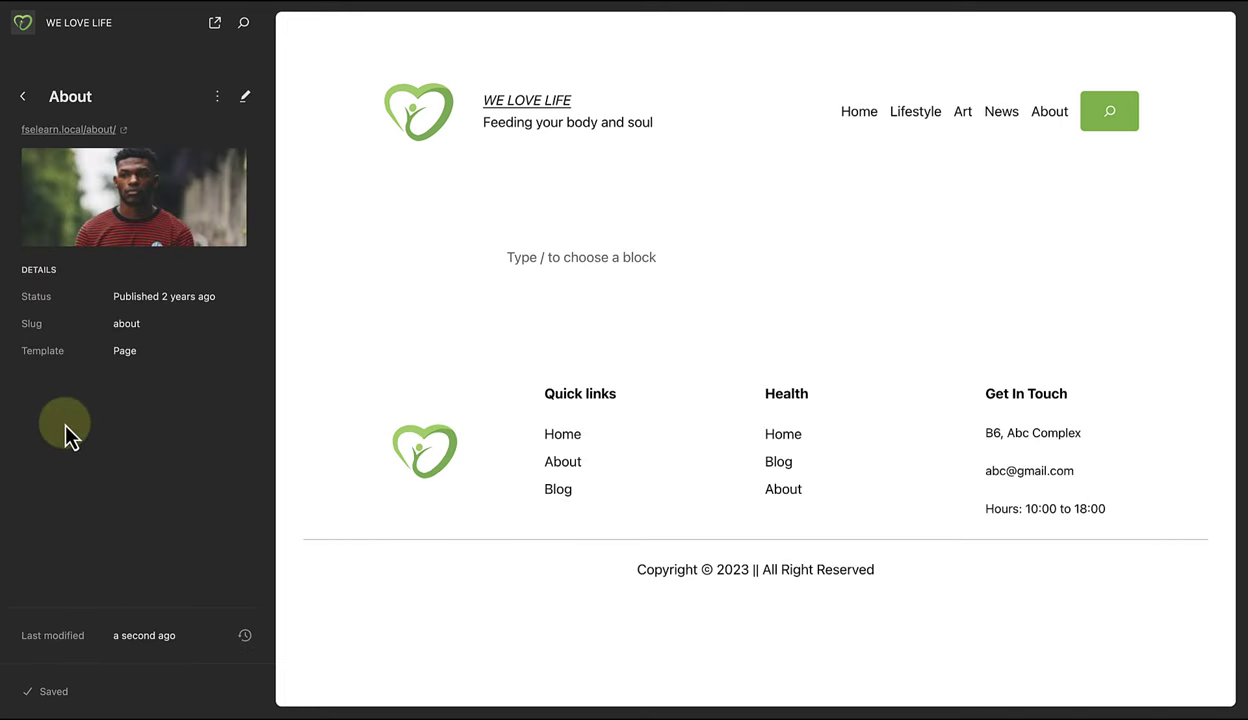
pyautogui.click(483, 290)
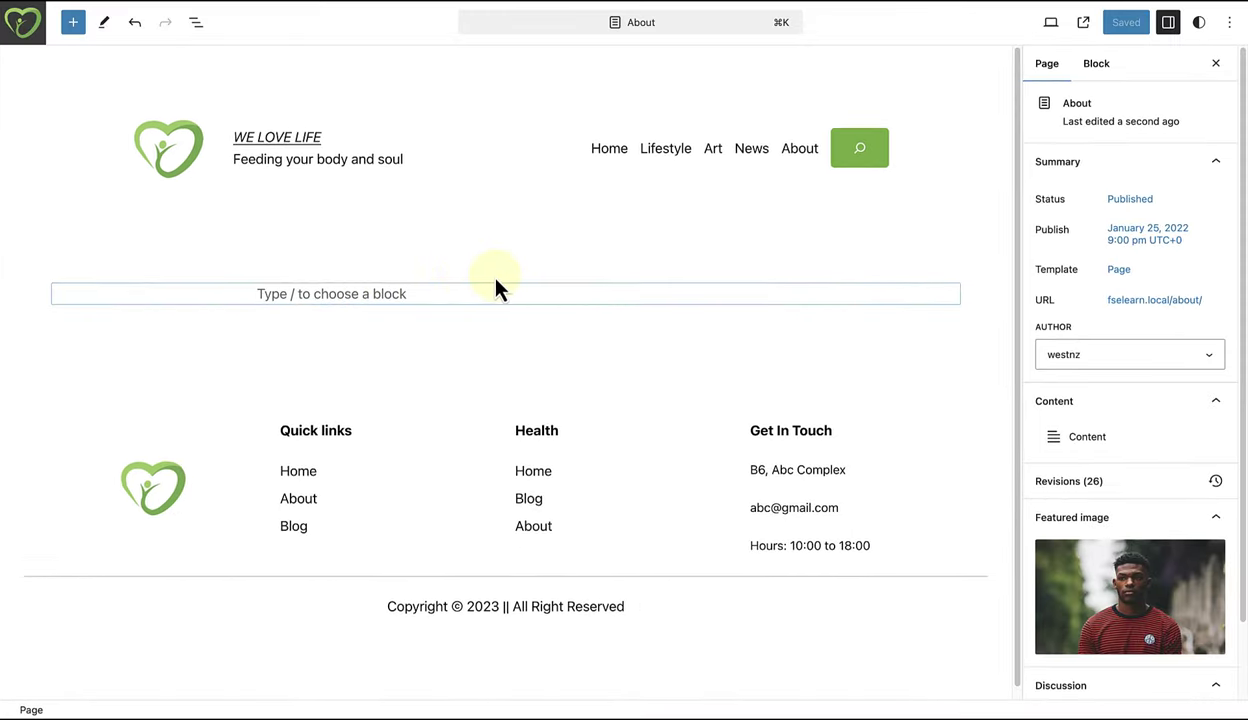
# - In List View, expand the Content block and select its empty paragraph
pyautogui.click(196, 22)
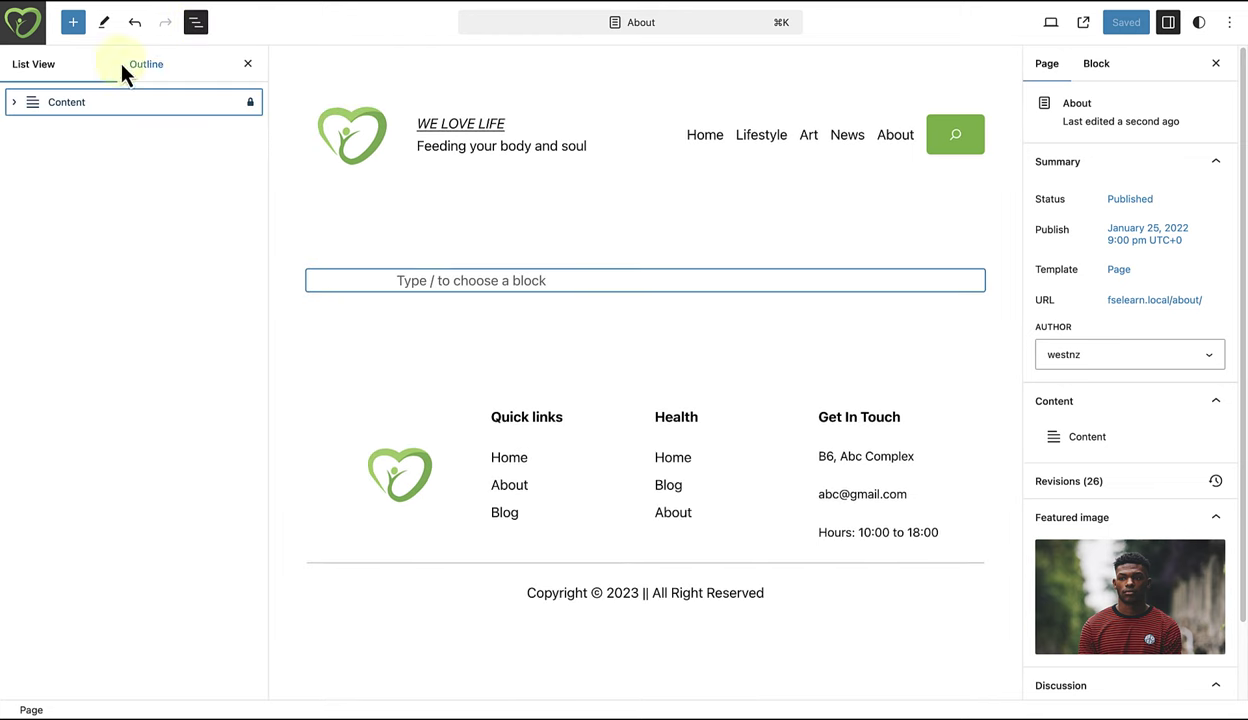
pyautogui.click(15, 102)
pyautogui.click(90, 133)
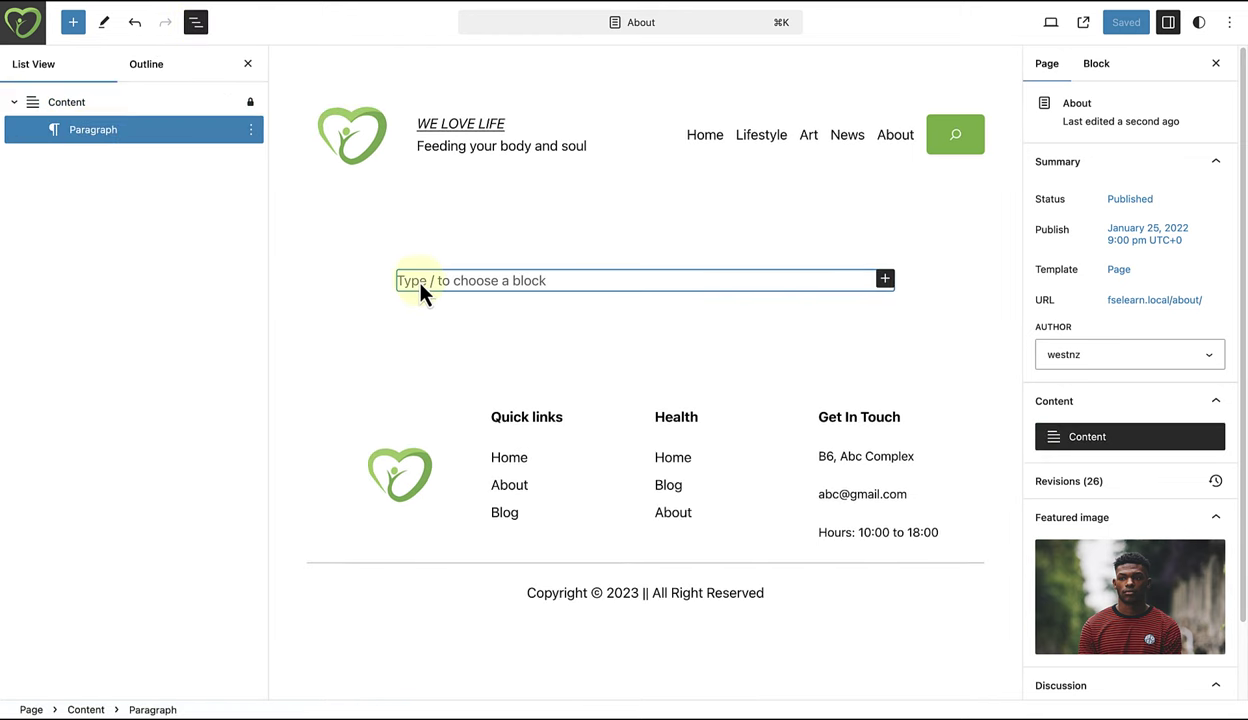
# - Insert the CTA pattern from the inserter's My patterns into the About page
pyautogui.click(73, 22)
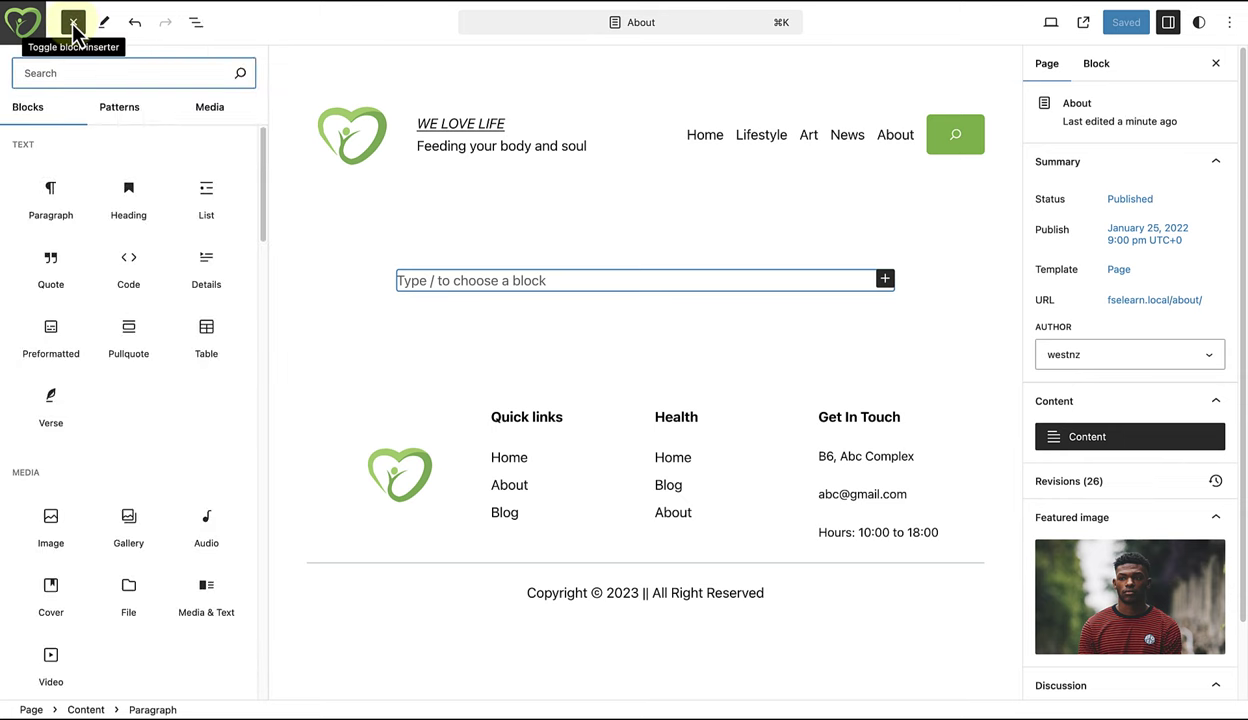
pyautogui.click(121, 113)
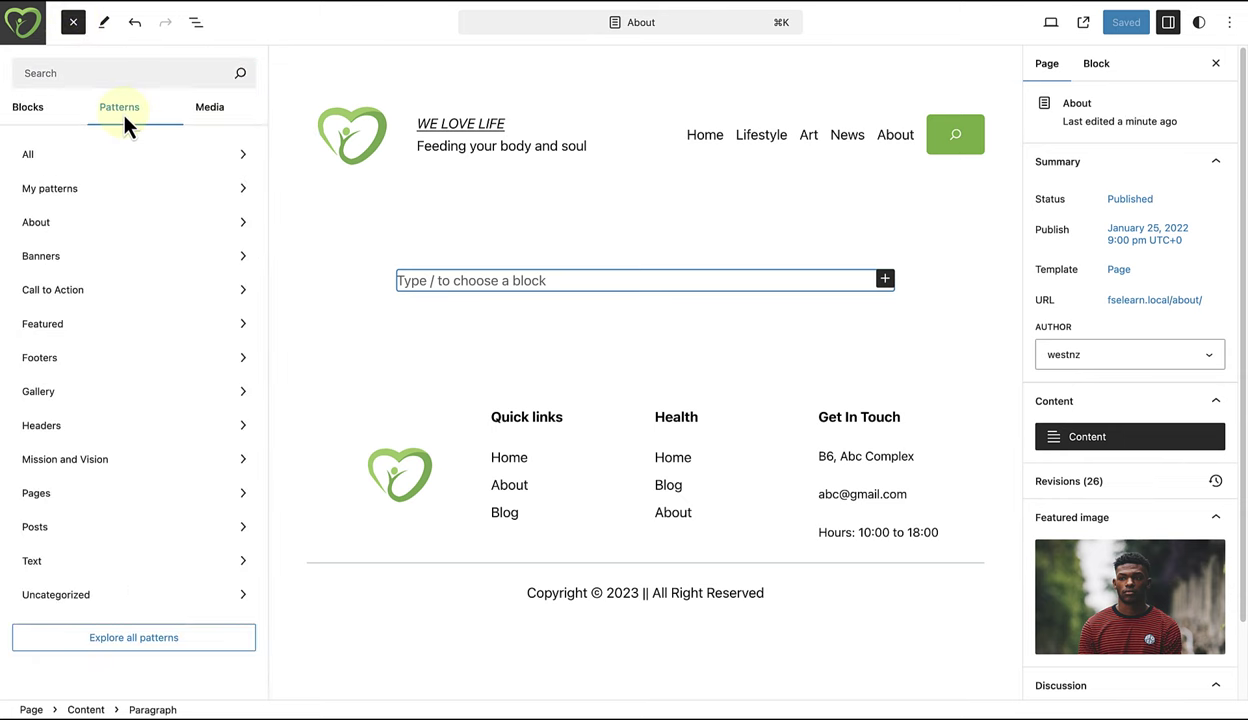
pyautogui.click(100, 190)
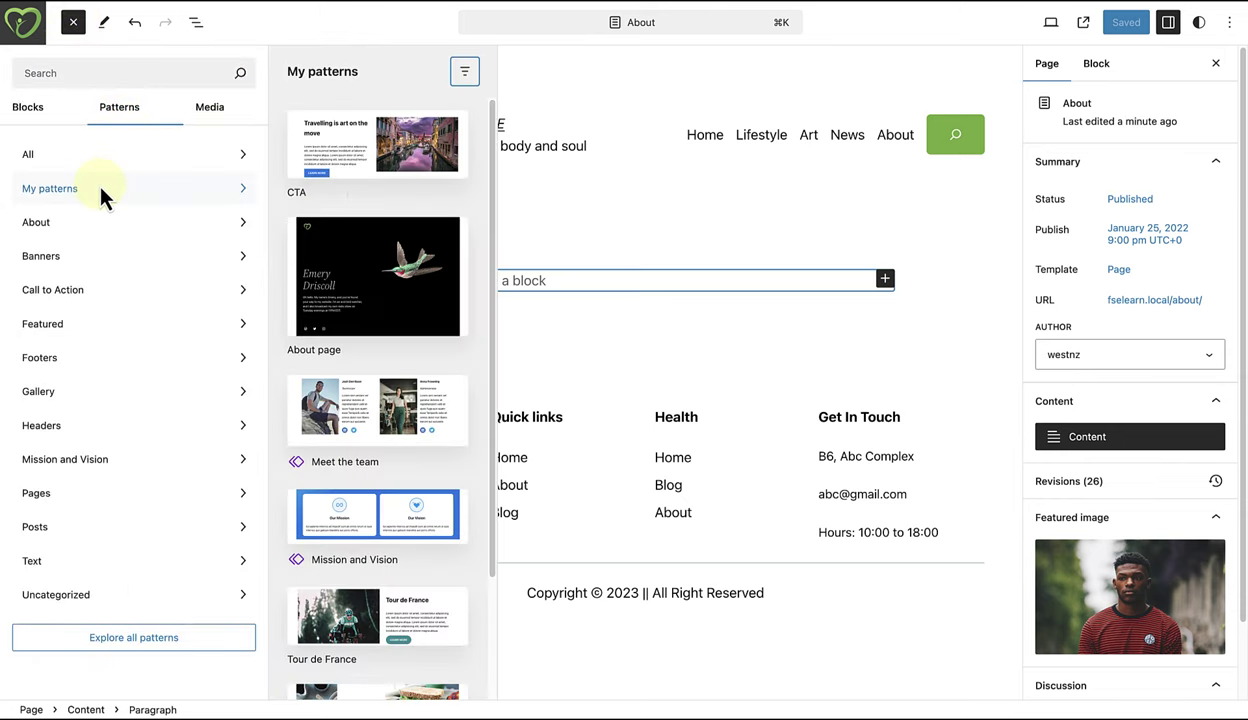
pyautogui.click(360, 157)
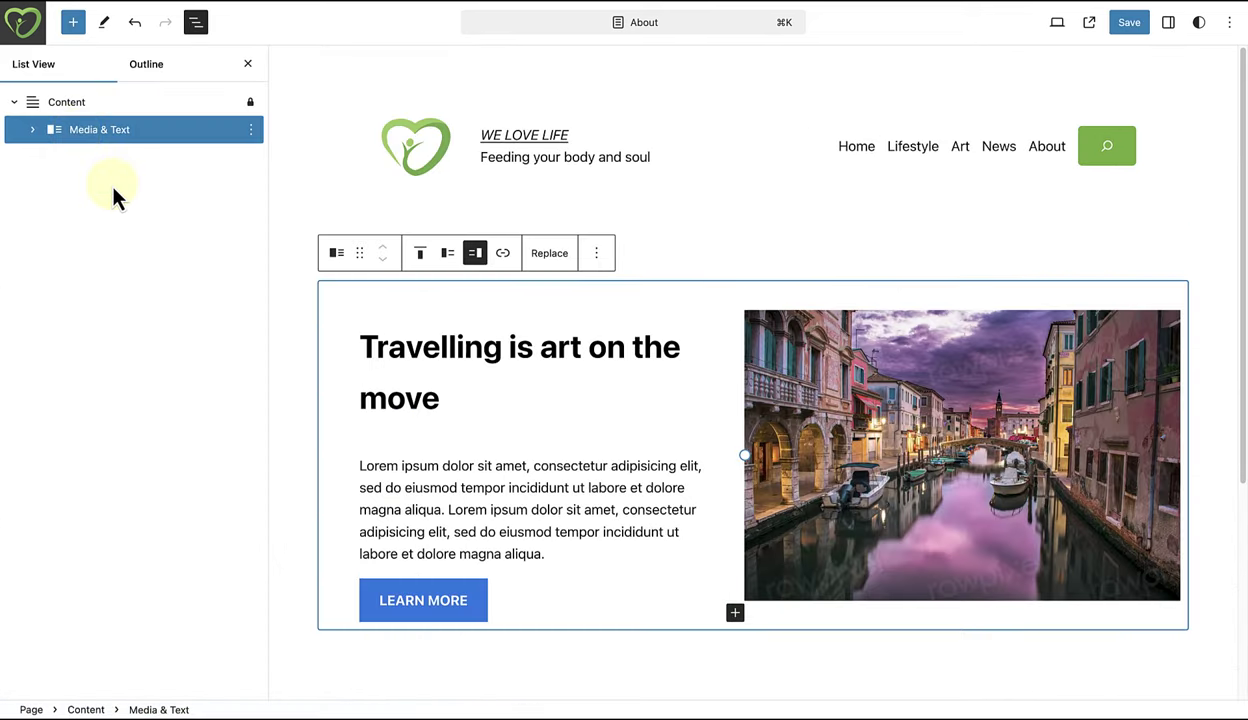